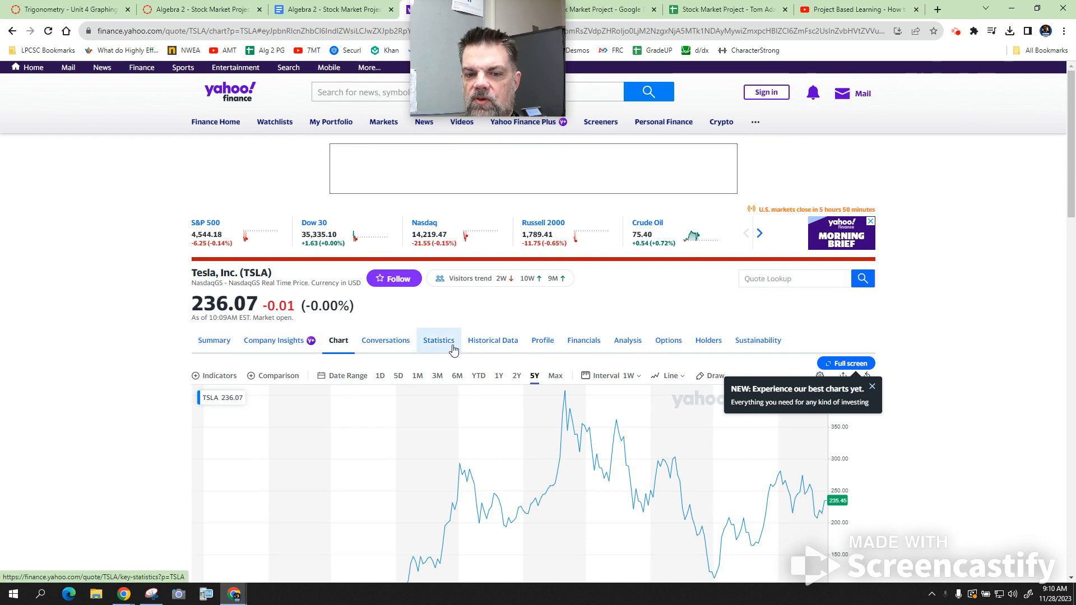
- Open Tesla's historical data and set the start date of the time period to 11/28/2018
click(496, 349)
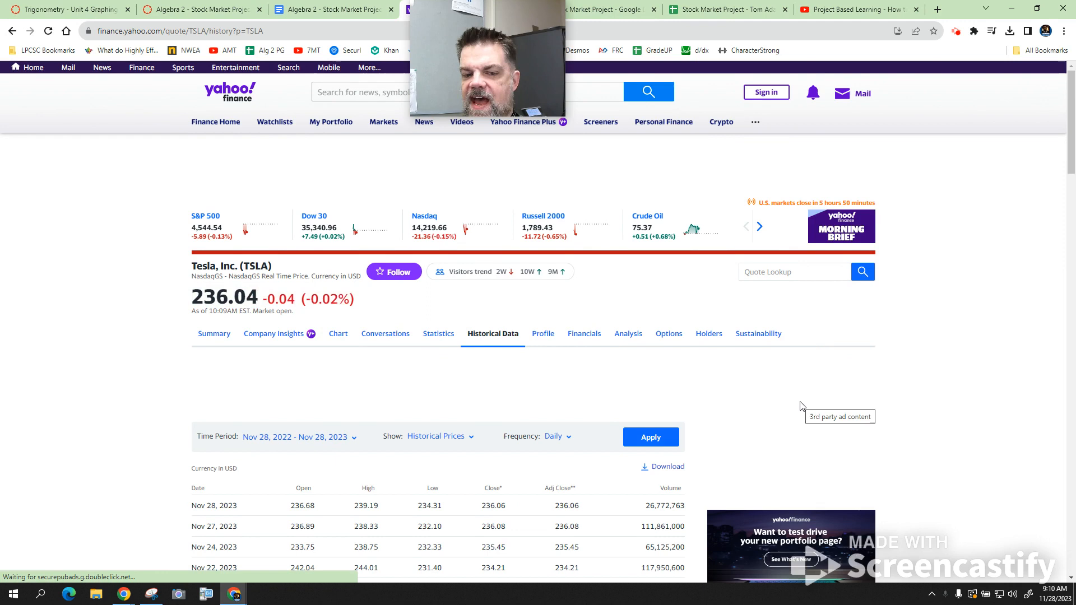
scroll(764, 353, down, 2)
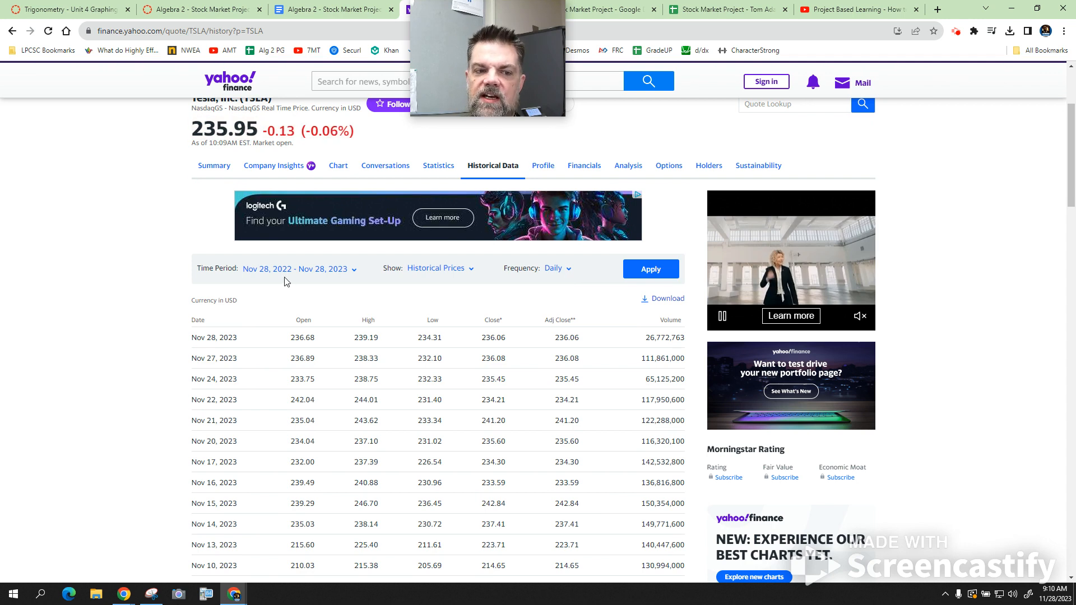
click(351, 271)
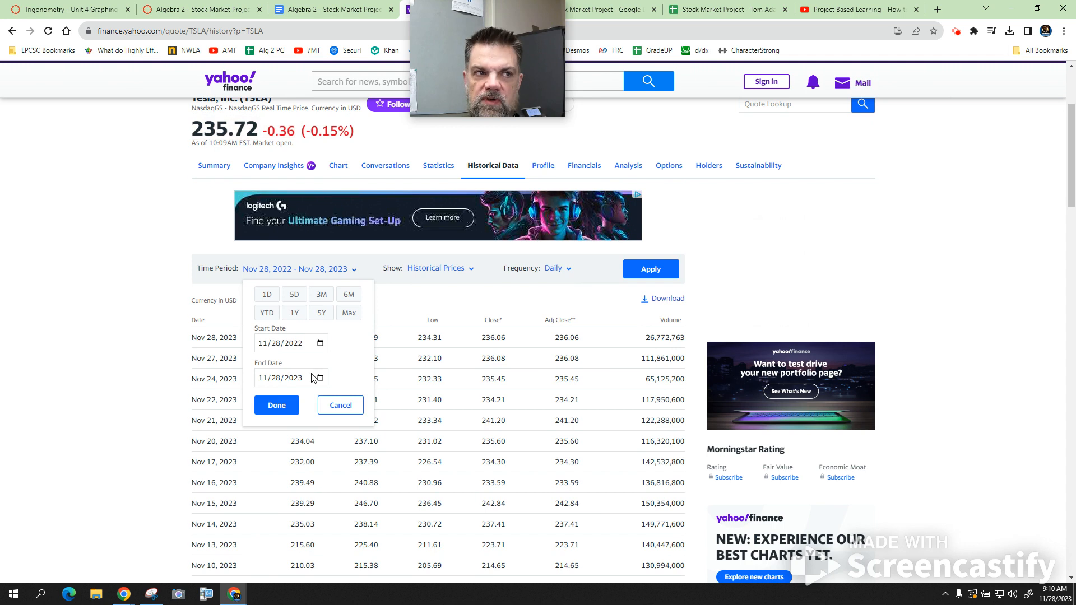
click(321, 344)
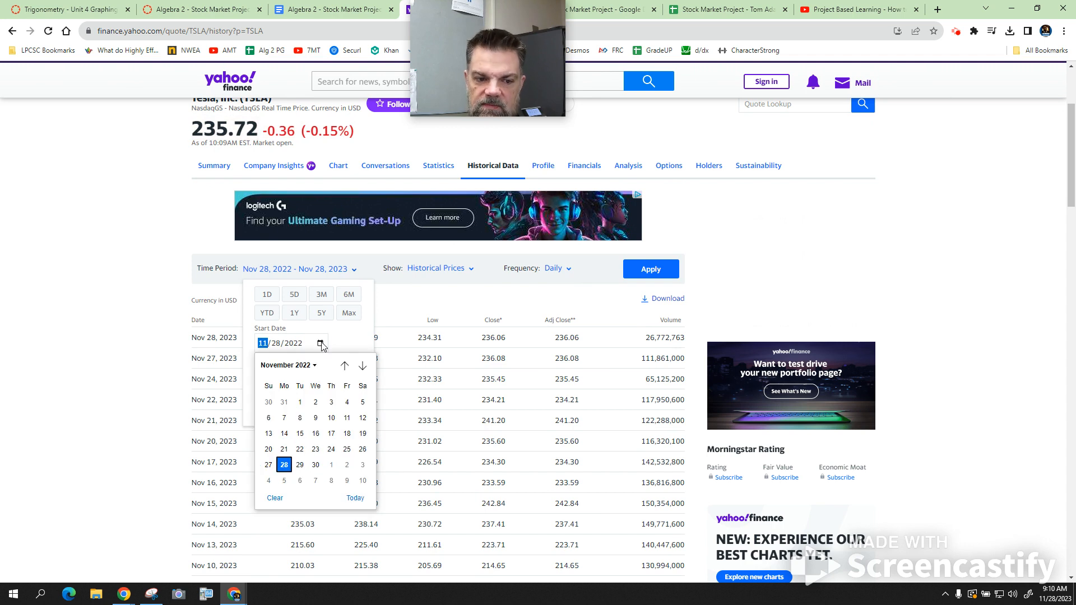
click(312, 367)
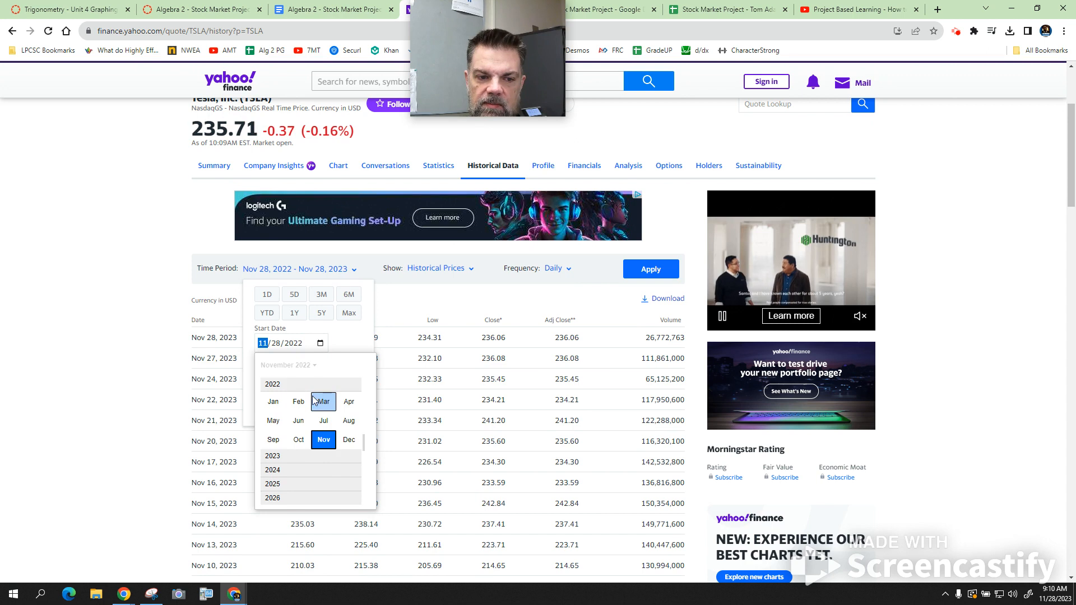
scroll(313, 400, up, 2)
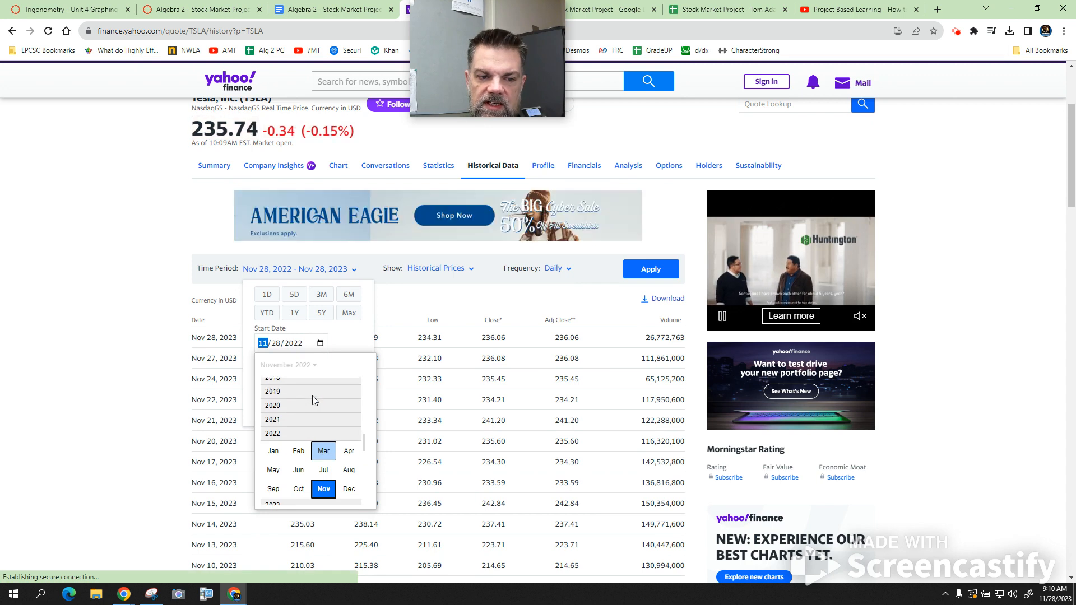
scroll(312, 395, up, 2)
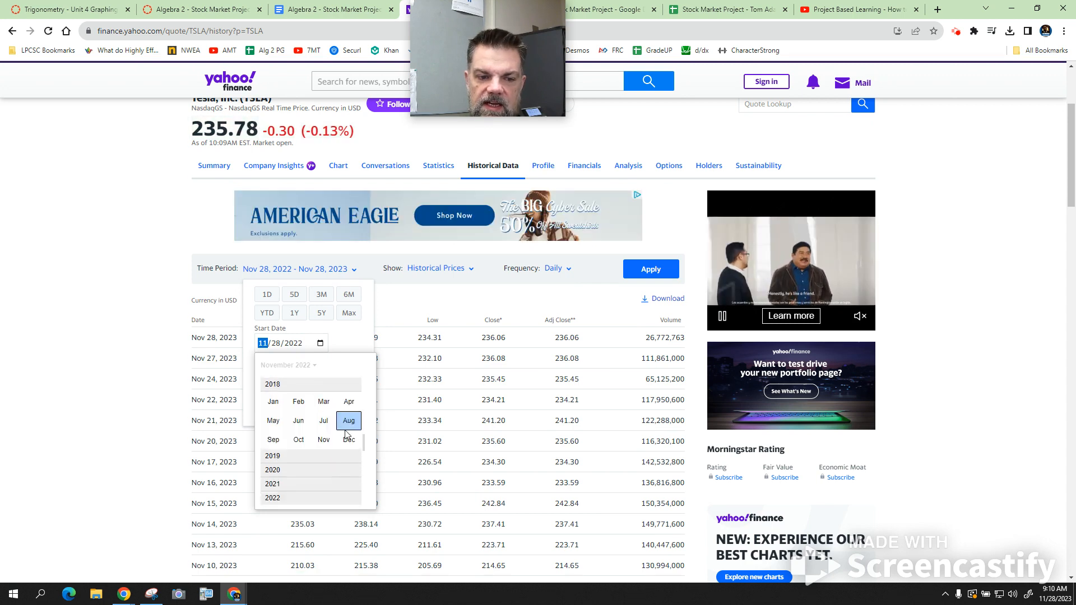
click(323, 440)
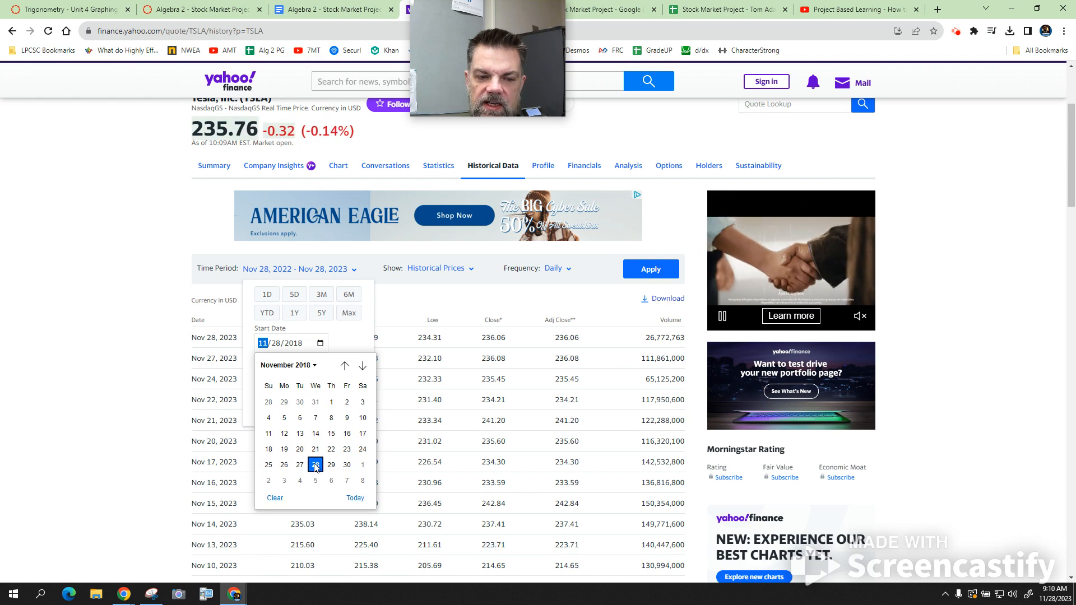
click(316, 465)
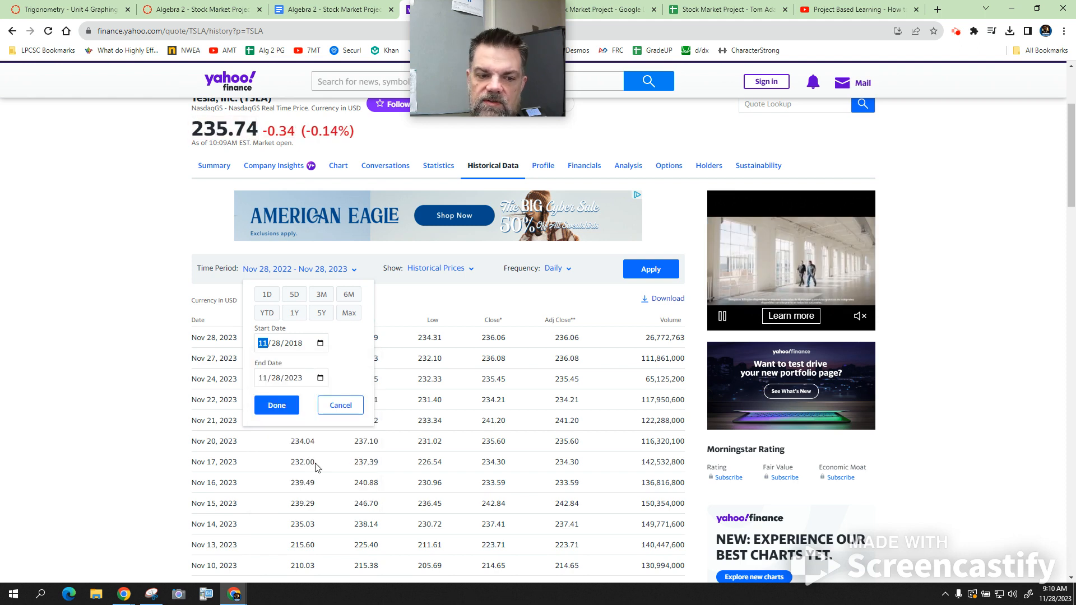
- Apply the new time period, download Tesla's daily historical prices as a CSV file and open it in Excel
click(277, 405)
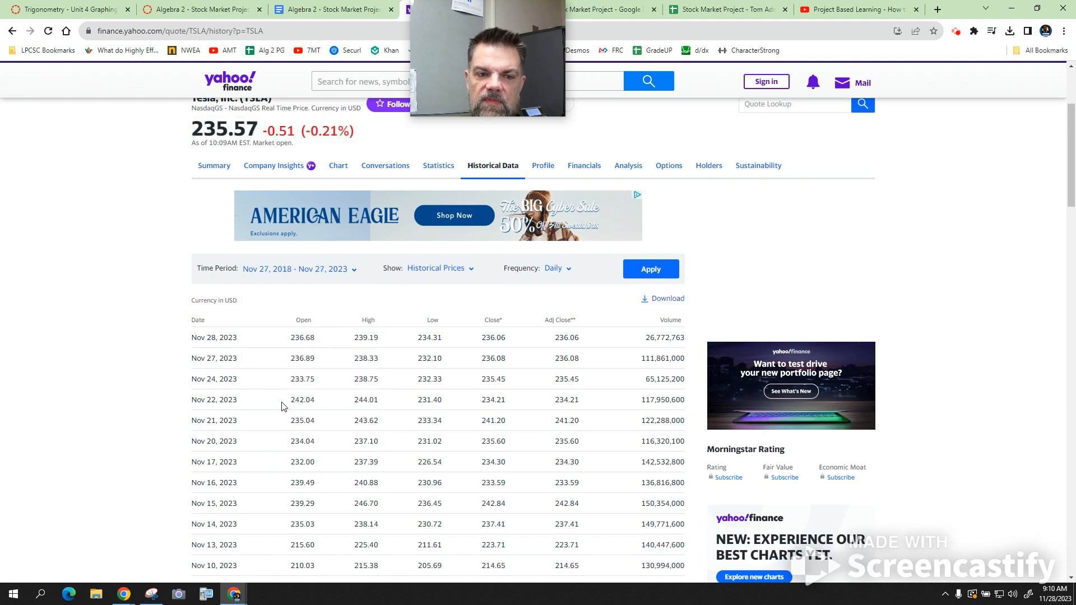
click(651, 270)
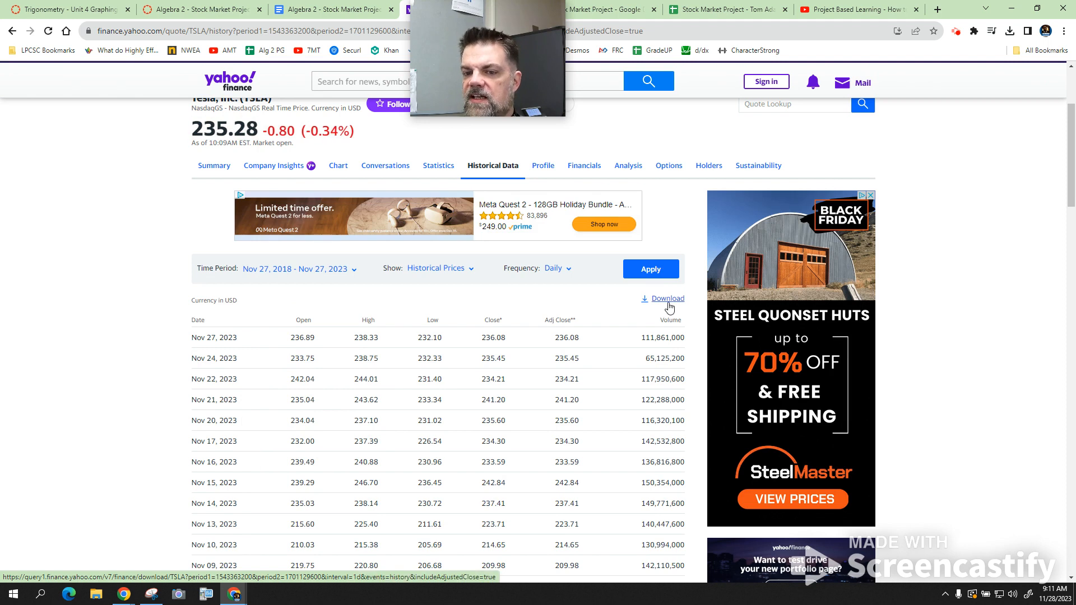
click(668, 303)
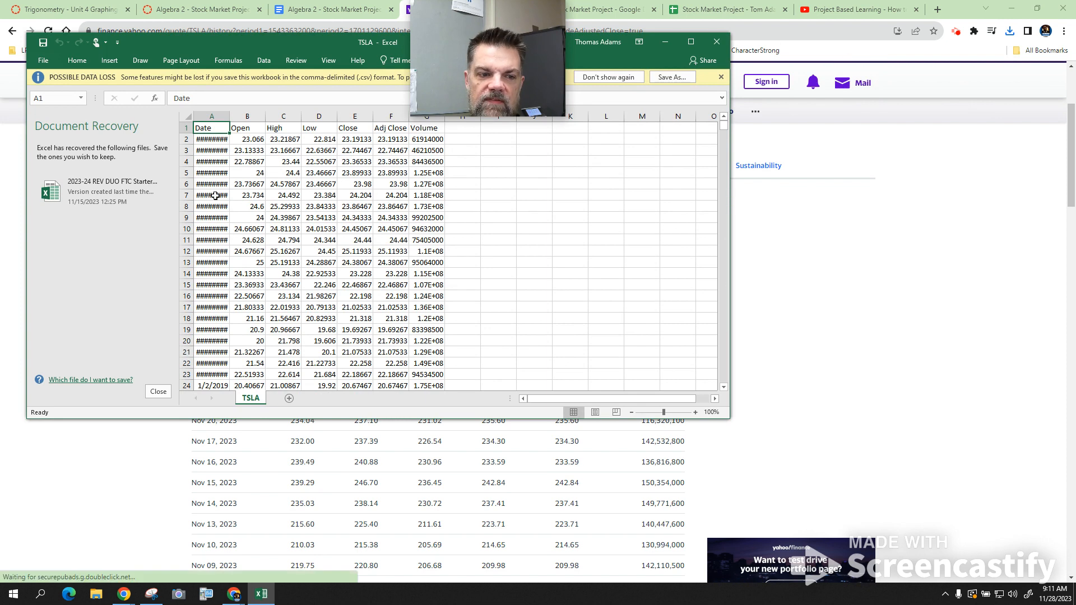
- Examine the dates and closing prices in the downloaded TSLA file
scroll(208, 202, down, 7)
scroll(215, 195, down, 3)
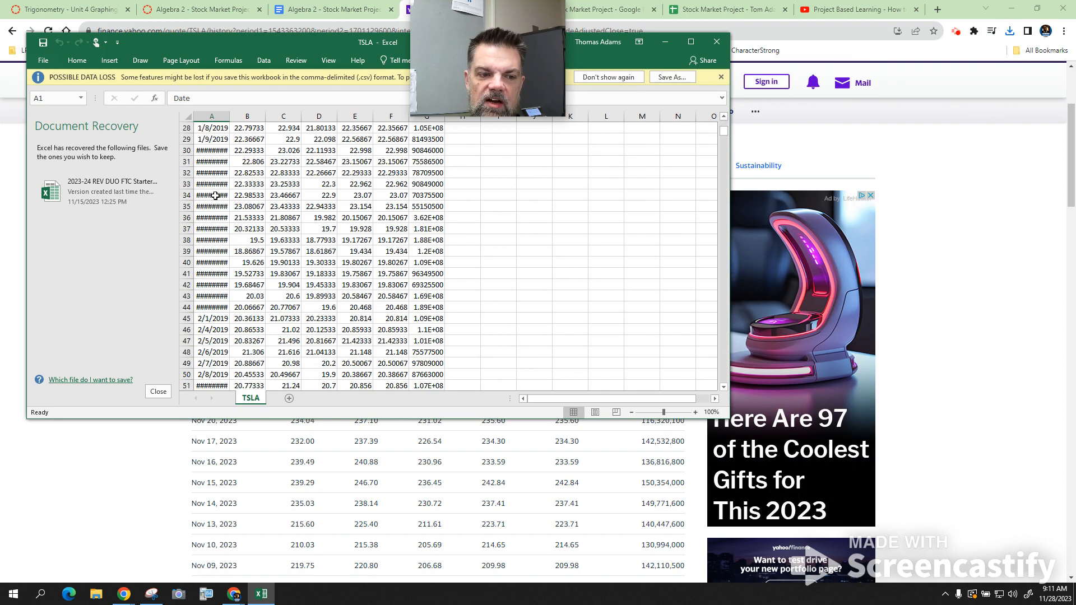
scroll(215, 195, up, 10)
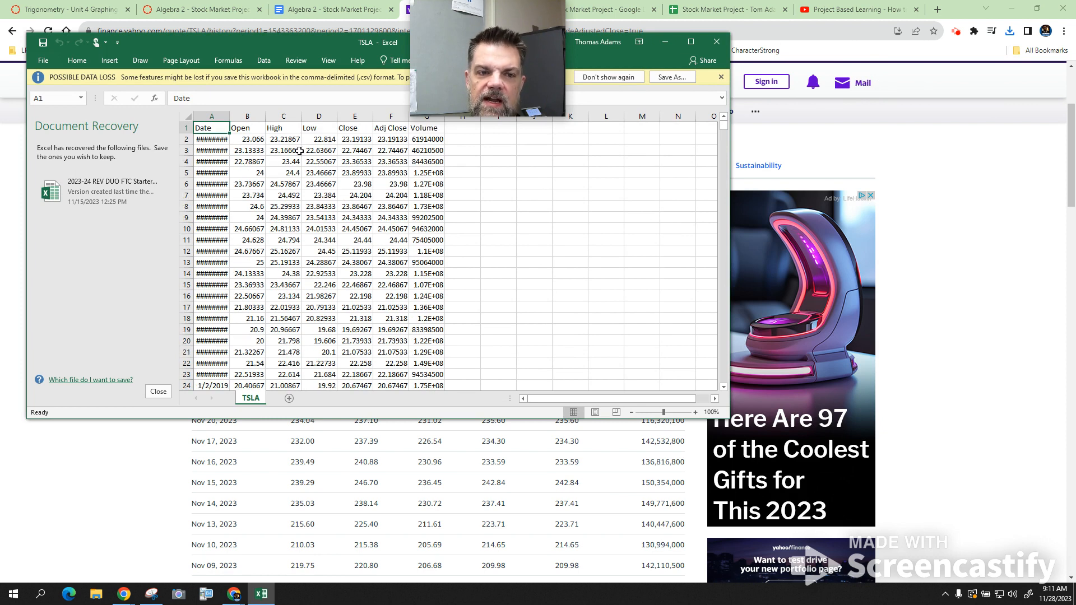
click(364, 141)
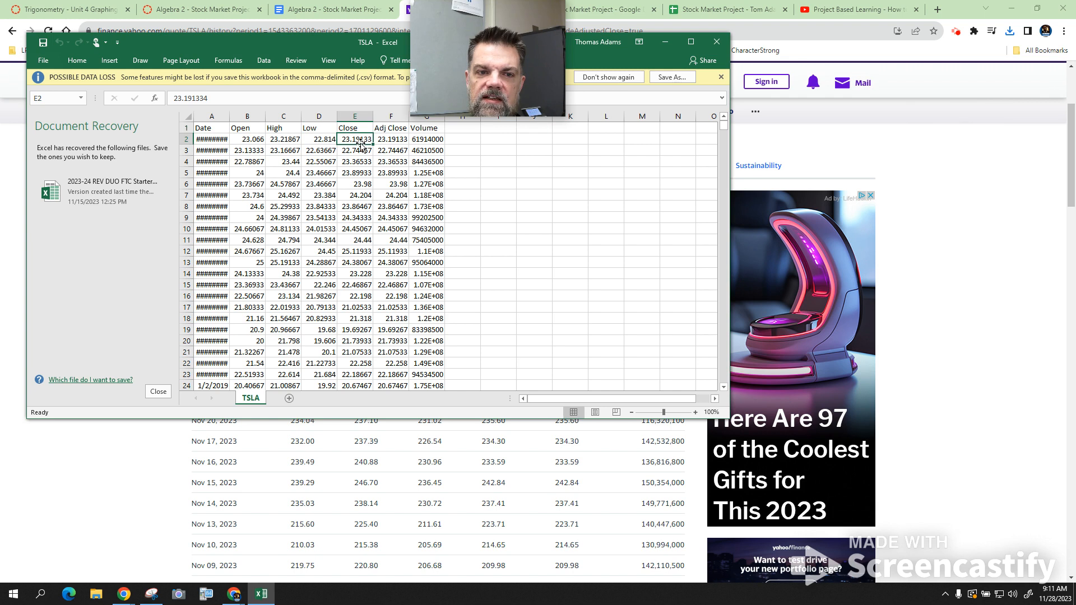
click(206, 139)
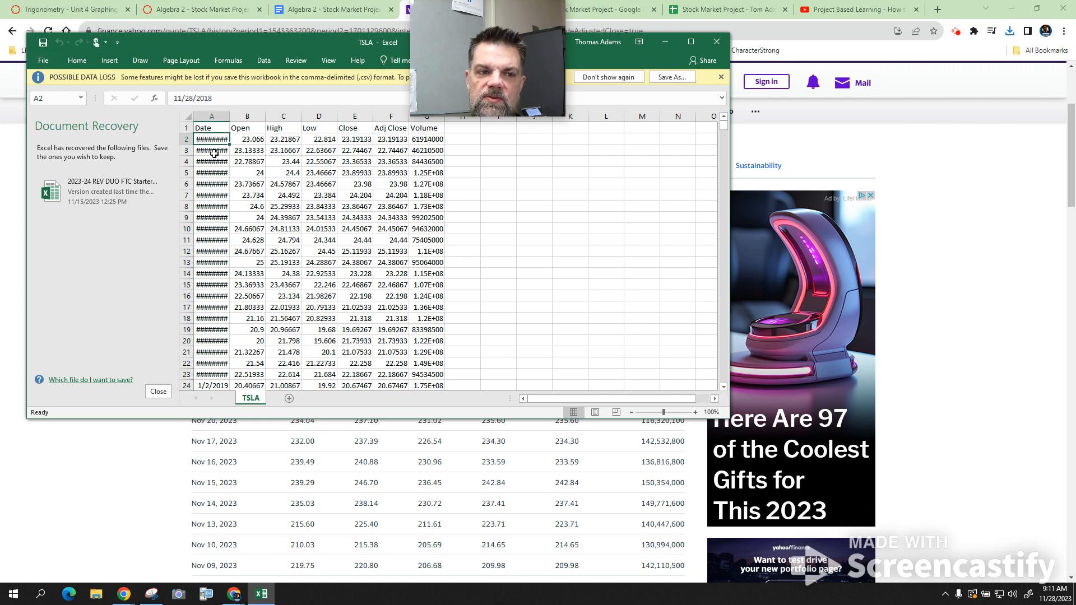
click(216, 113)
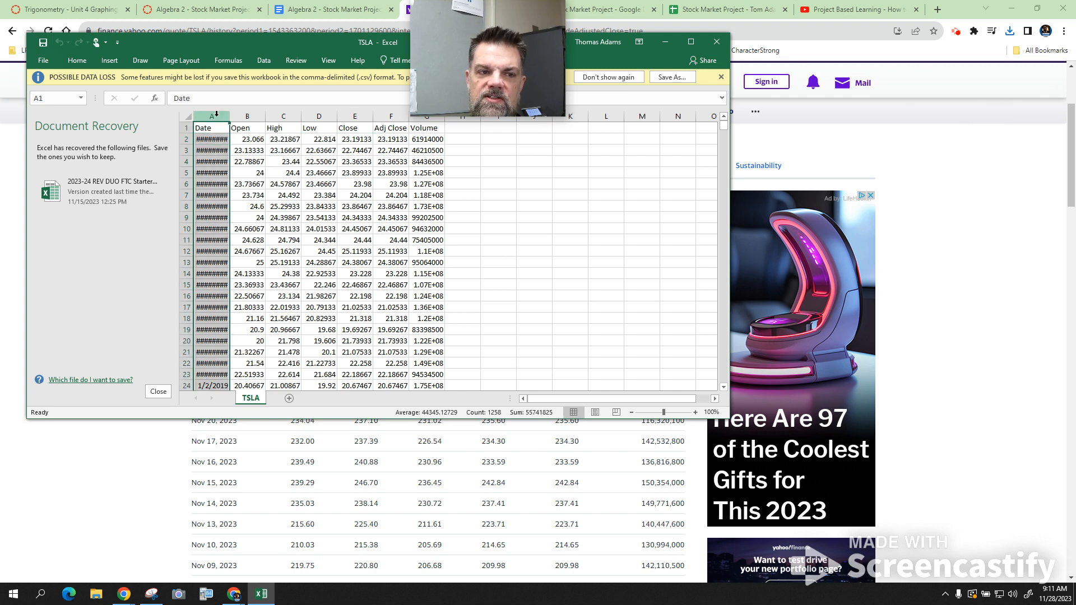
right_click(216, 114)
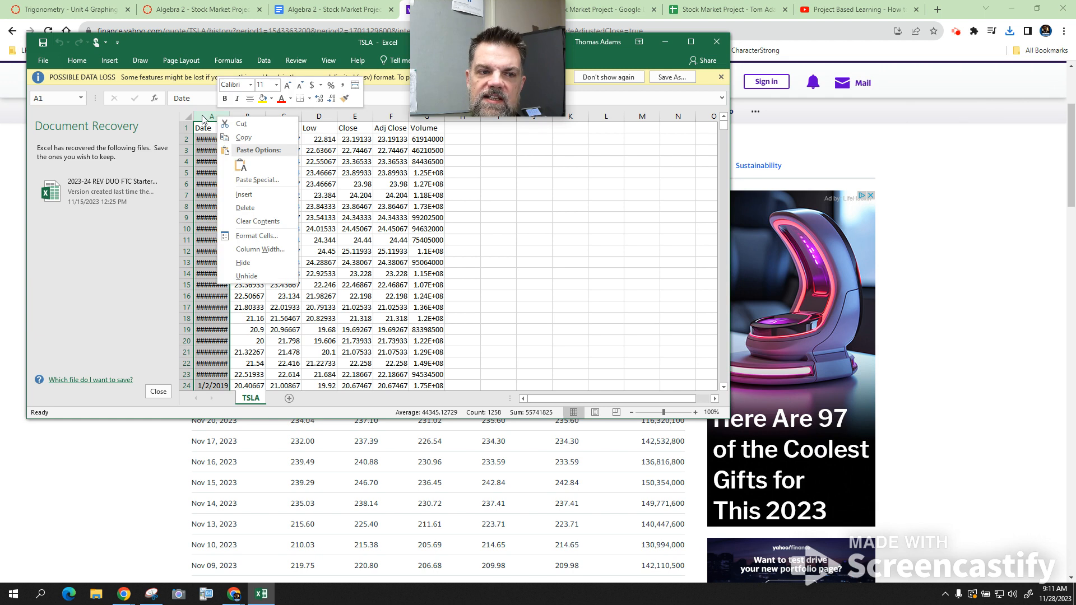
right_click(202, 119)
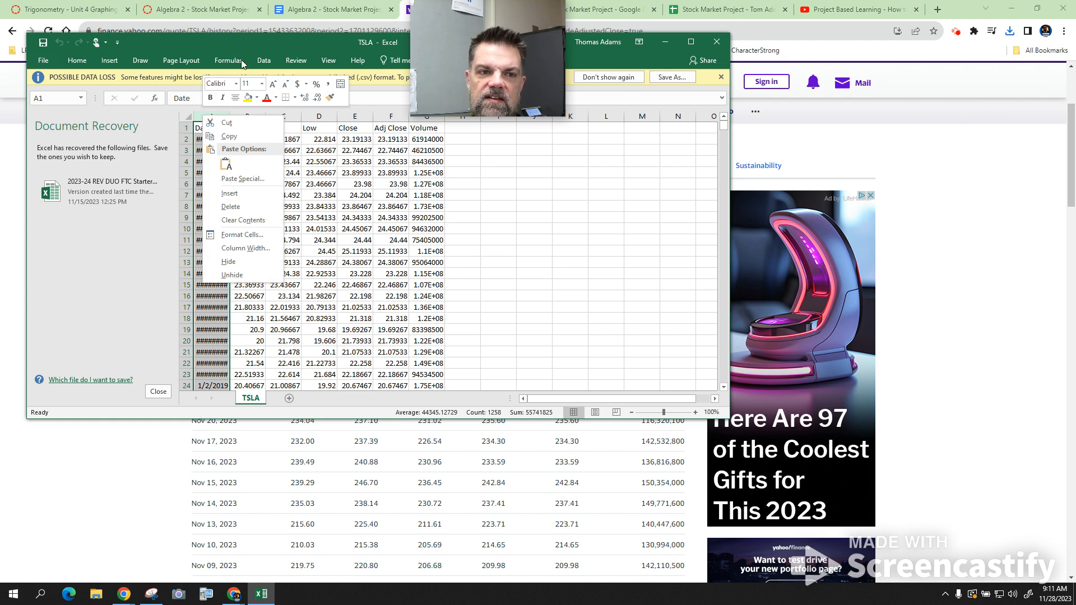
click(691, 41)
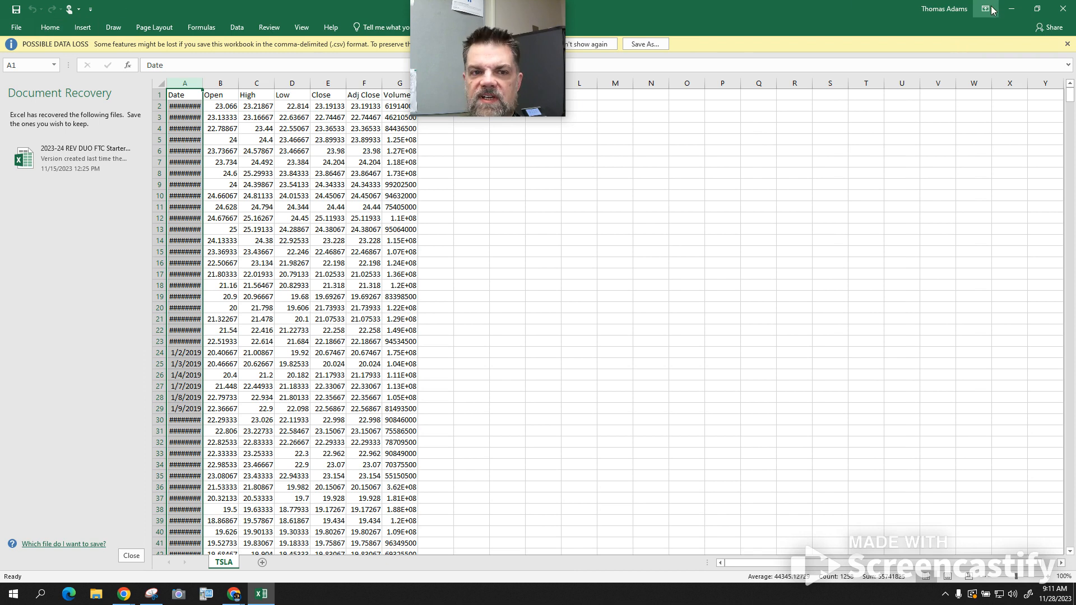
drag(523, 16, 900, 16)
click(242, 33)
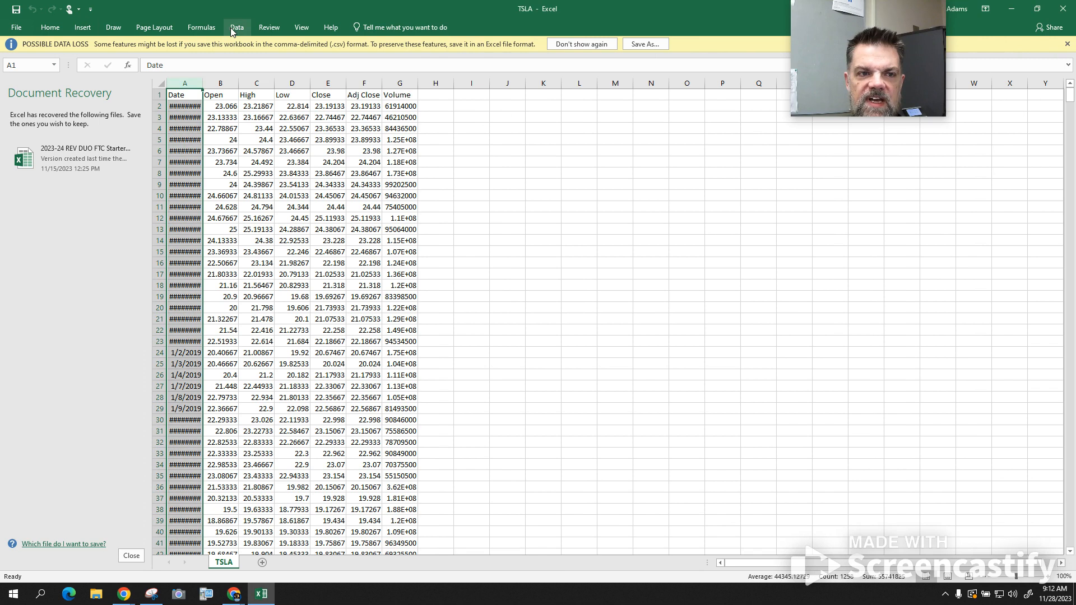
click(232, 28)
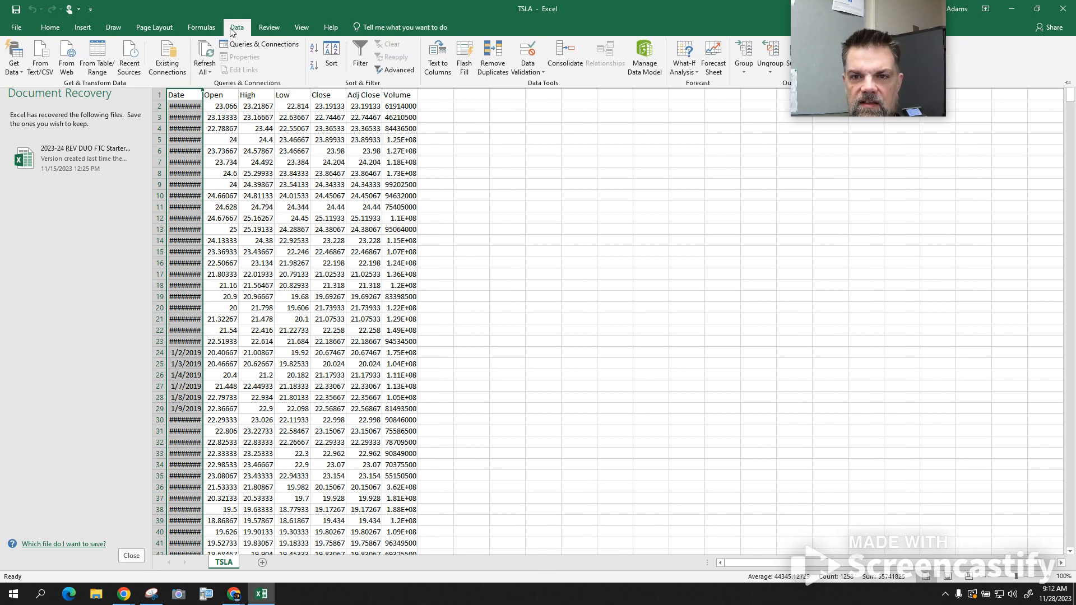
- Switch back to the browser, open My Drive in a new tab and upload the downloaded TSLA.csv there
click(1012, 9)
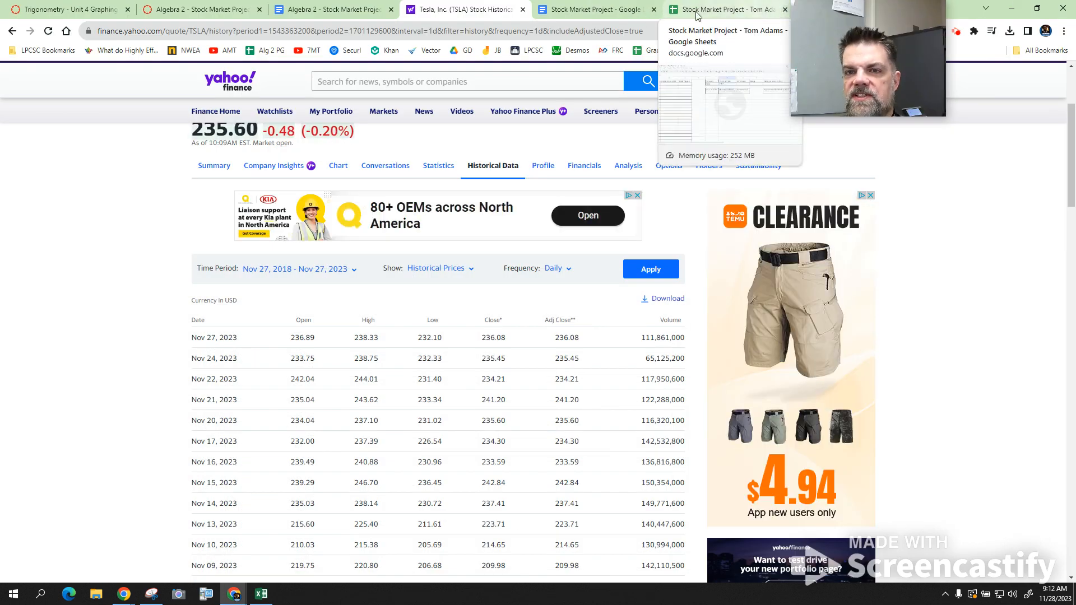
drag(878, 50, 464, 50)
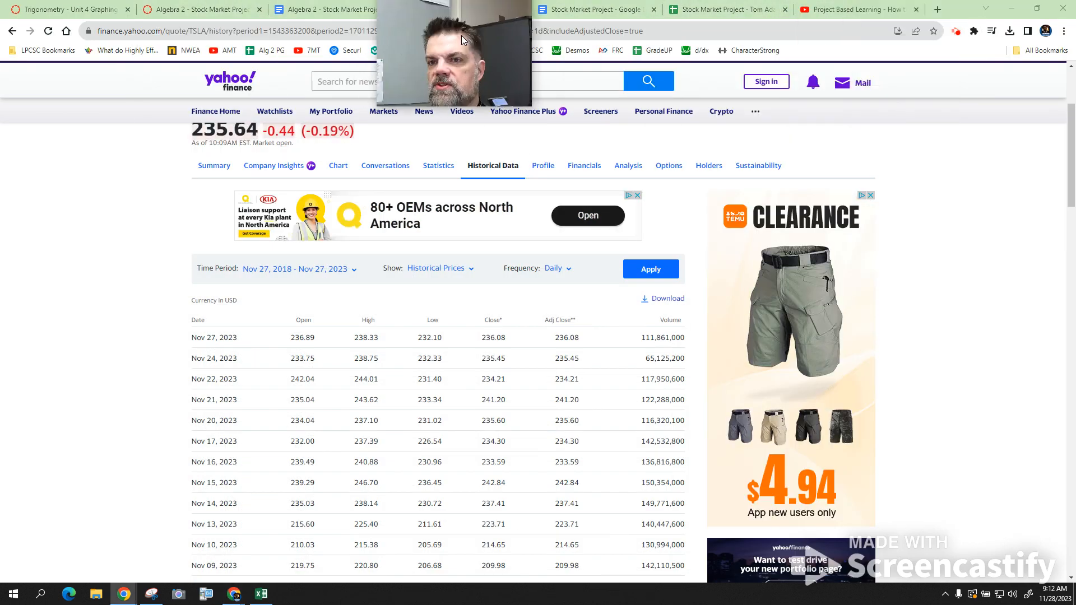
click(938, 9)
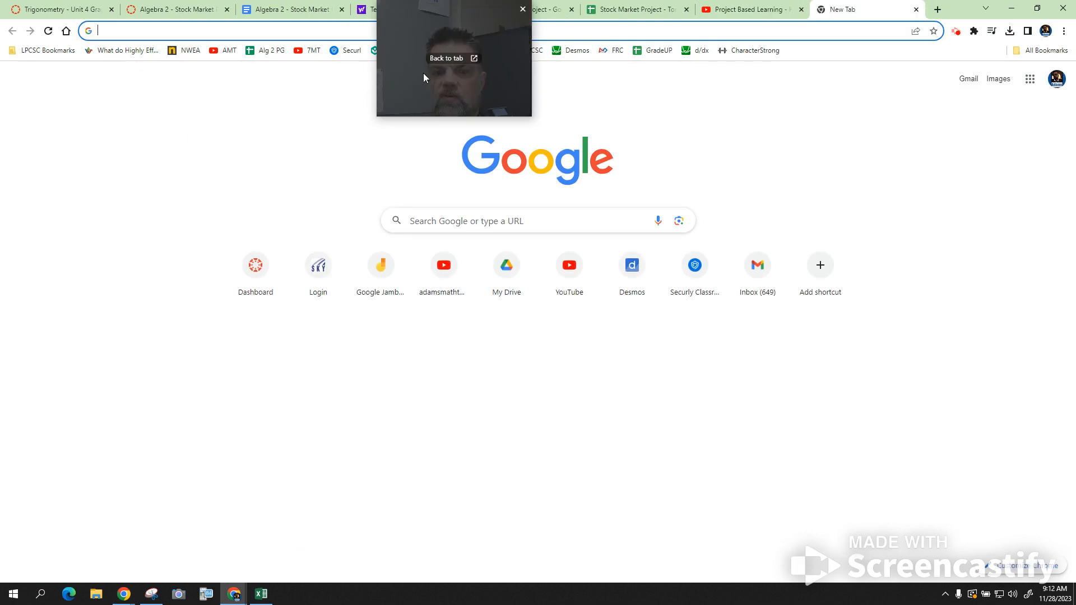
click(508, 272)
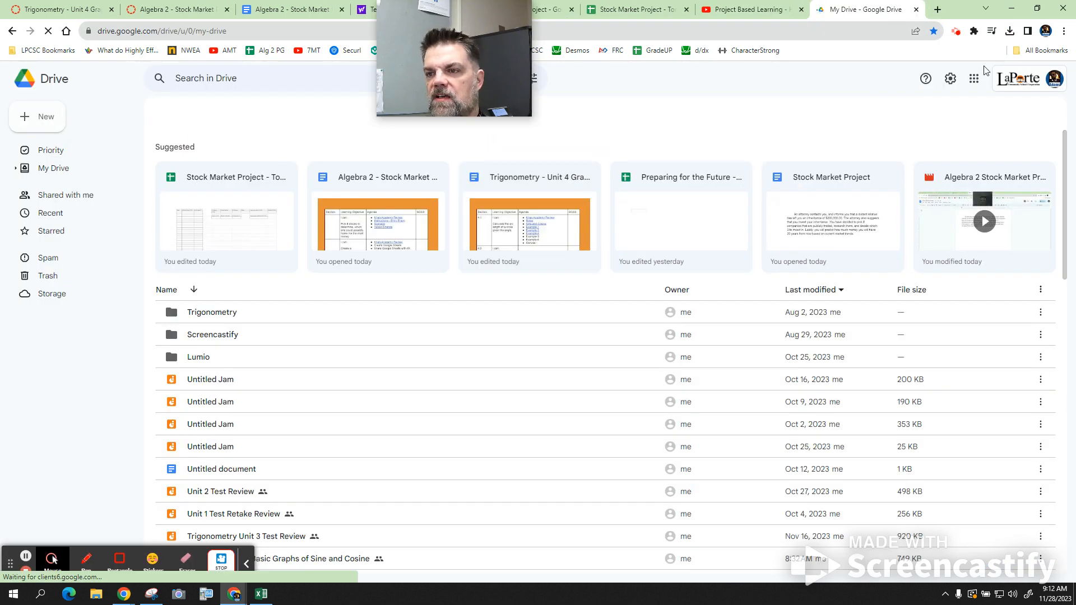
click(1009, 32)
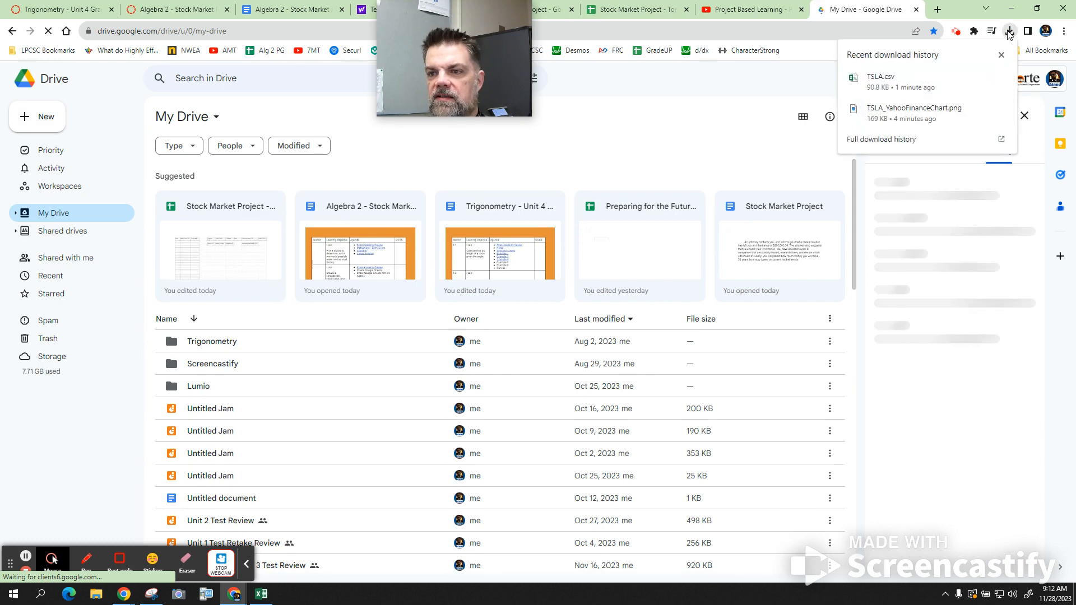
drag(883, 80, 415, 341)
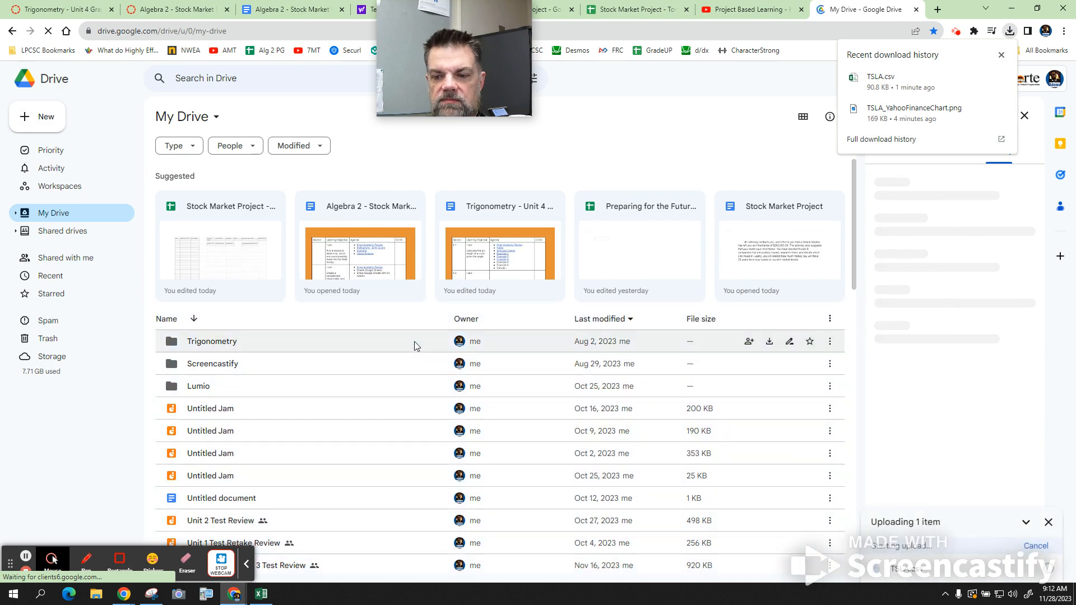
- Open the uploaded TSLA.csv from Drive with Google Sheets
click(906, 570)
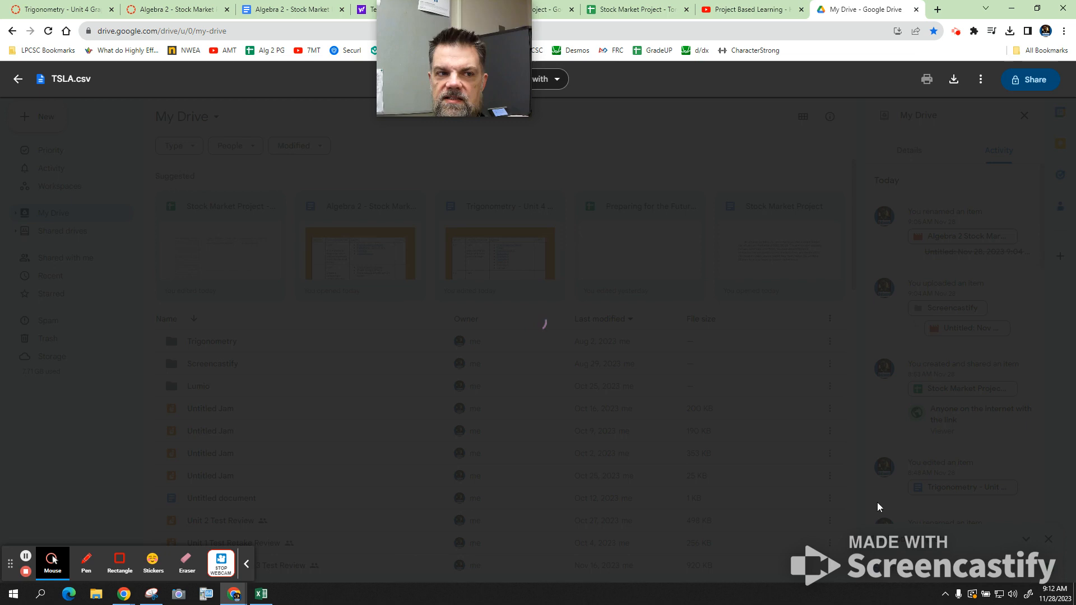
drag(466, 73, 802, 70)
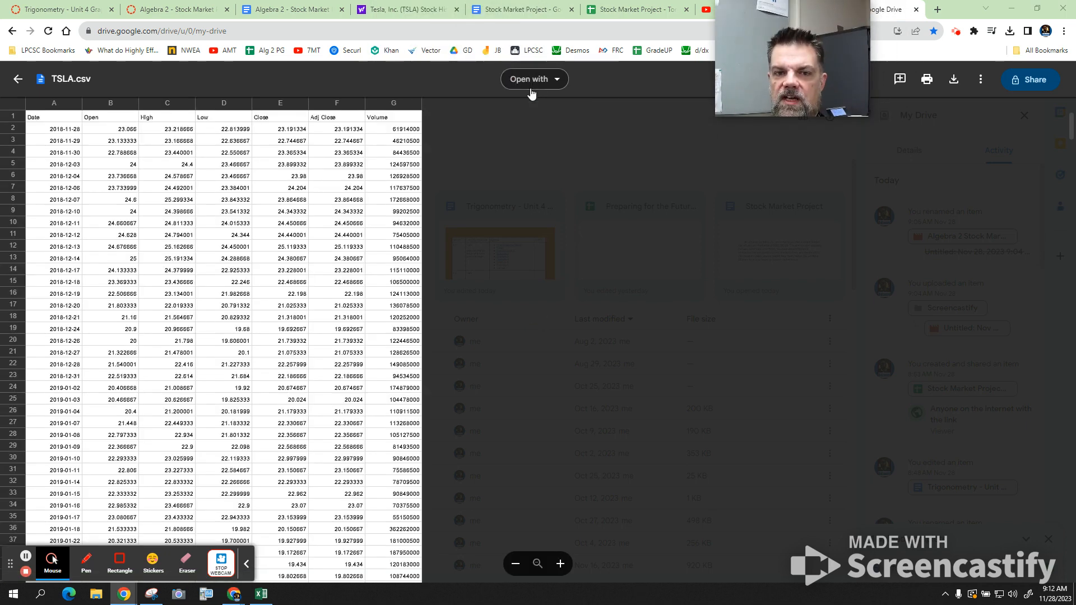
click(536, 79)
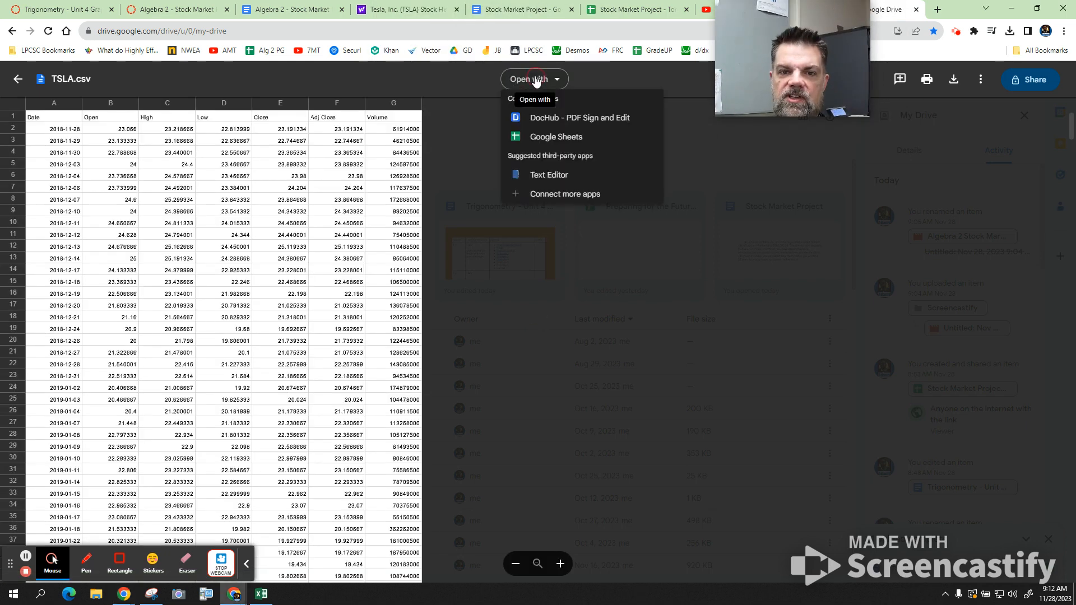
click(541, 137)
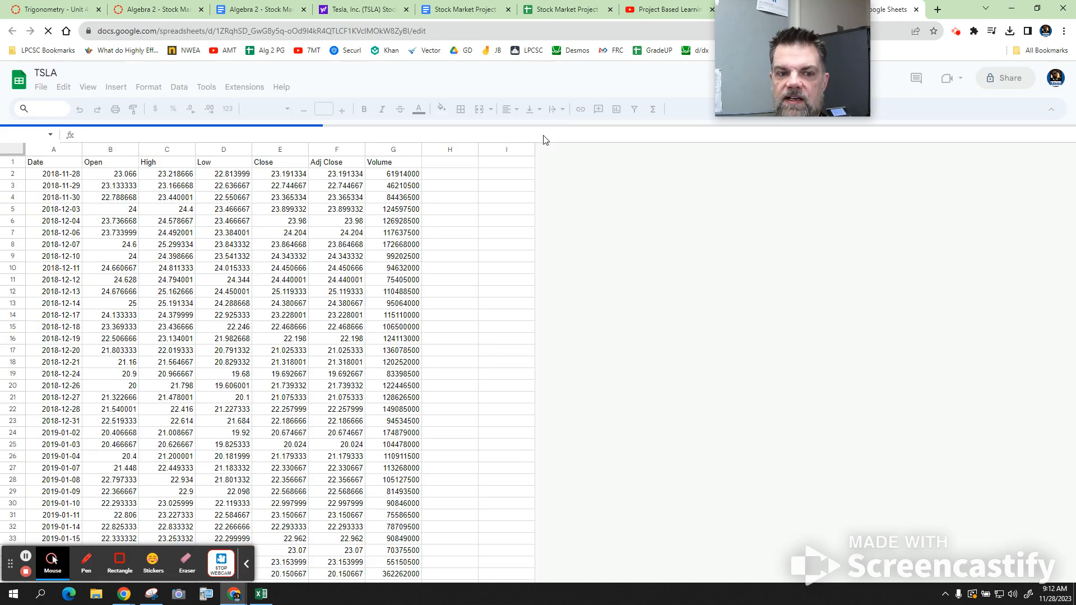
- Select all the dates in the TSLA sheet, A2 through A1258, and copy them
click(64, 175)
scroll(63, 174, down, 20)
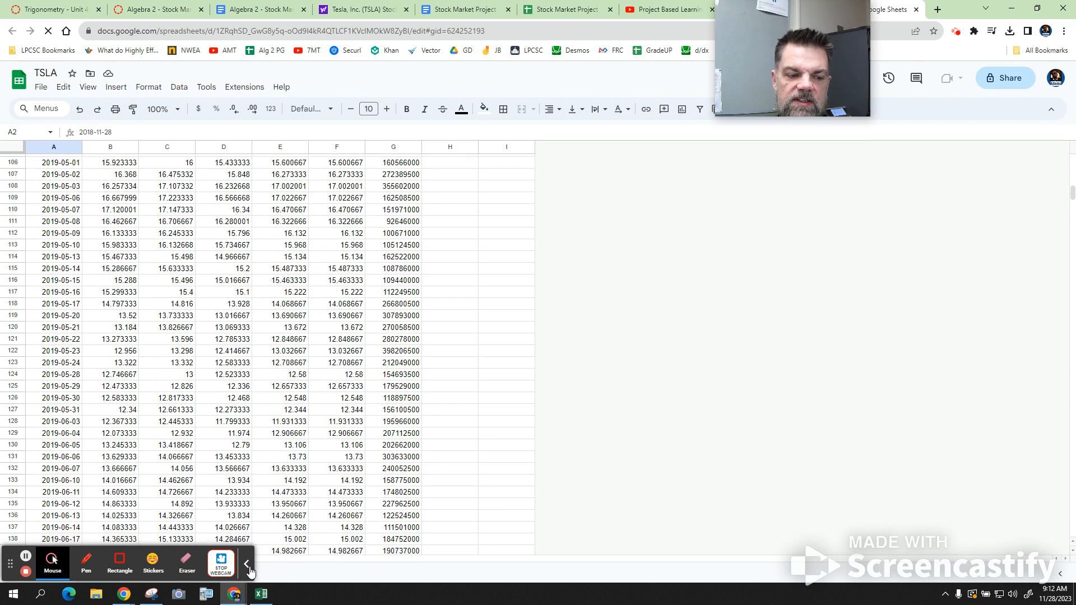
click(248, 568)
drag(10, 564, 860, 436)
scroll(32, 299, down, 20)
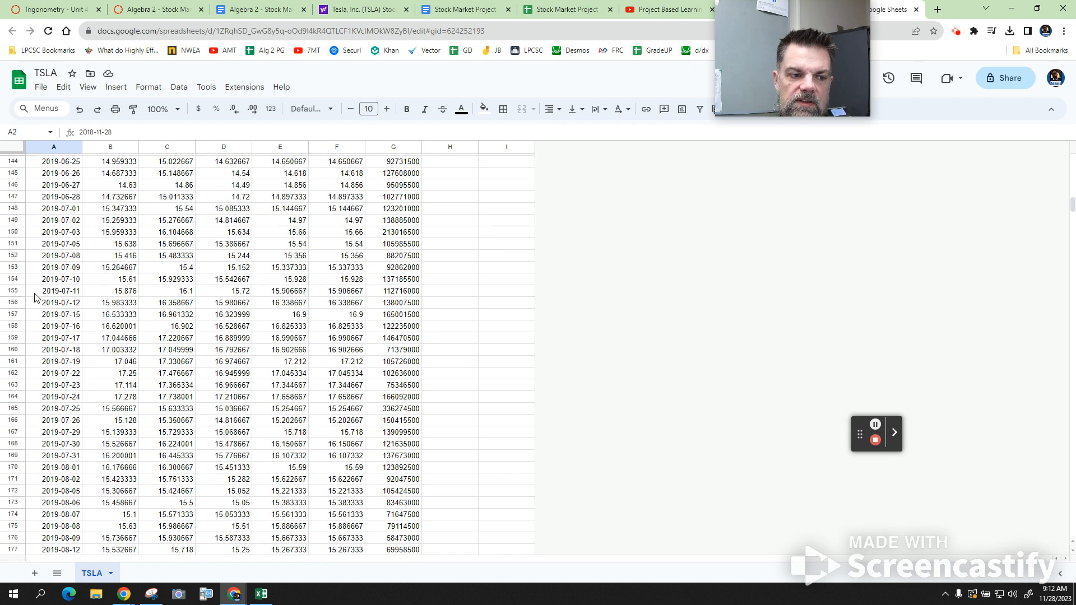
scroll(35, 298, down, 20)
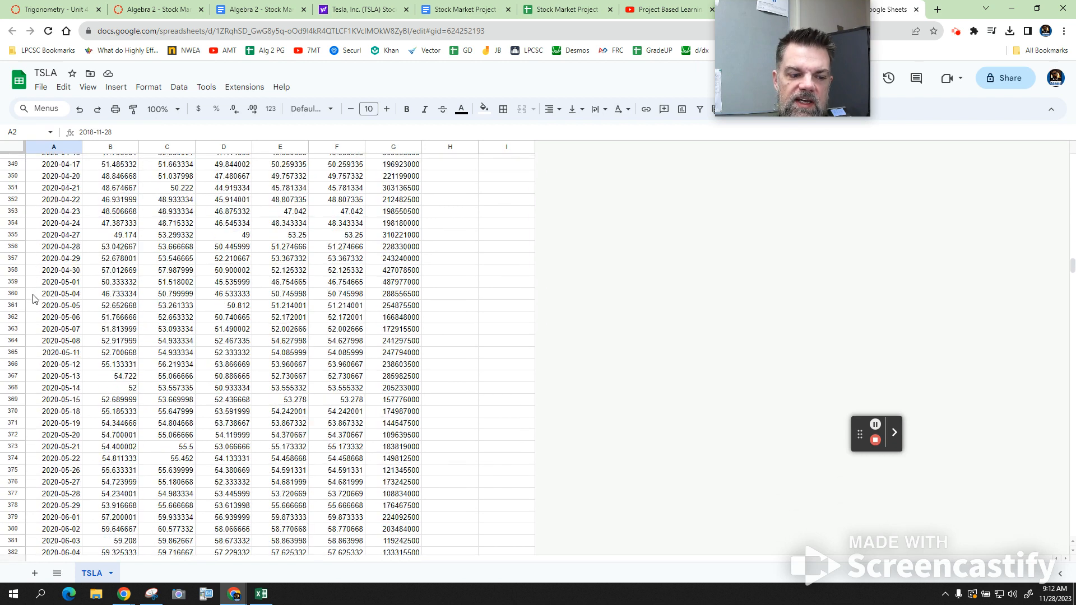
scroll(32, 300, down, 20)
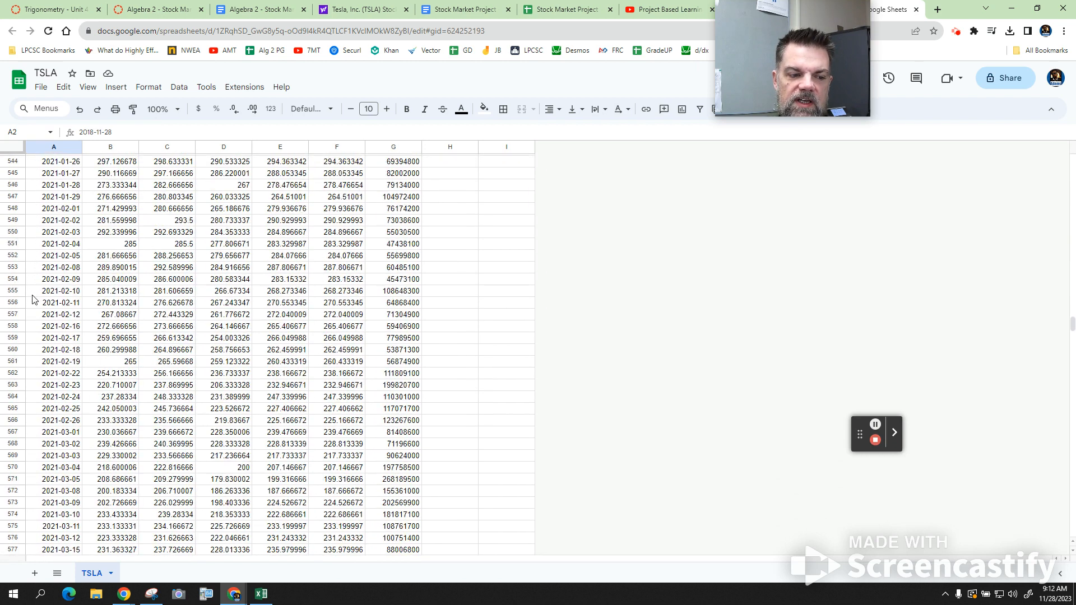
scroll(32, 300, down, 20)
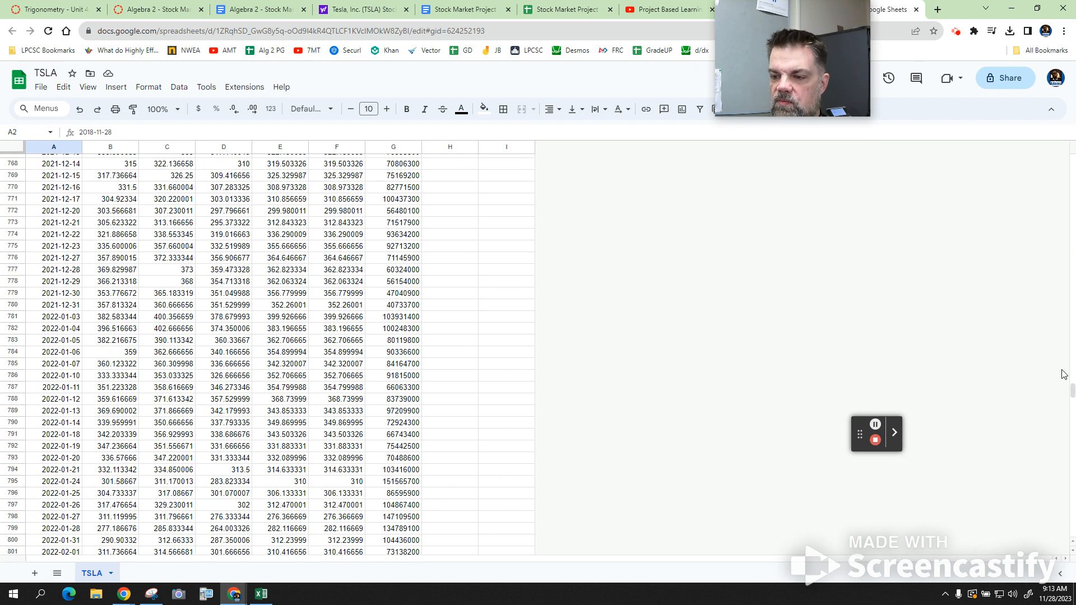
drag(1072, 395, 1072, 528)
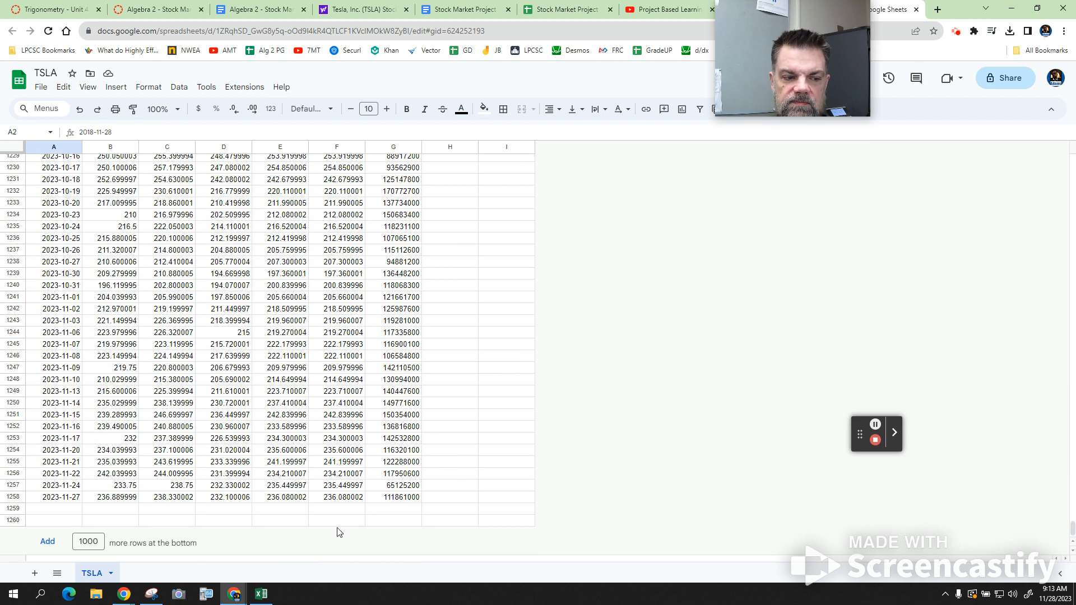
shift+click(48, 502)
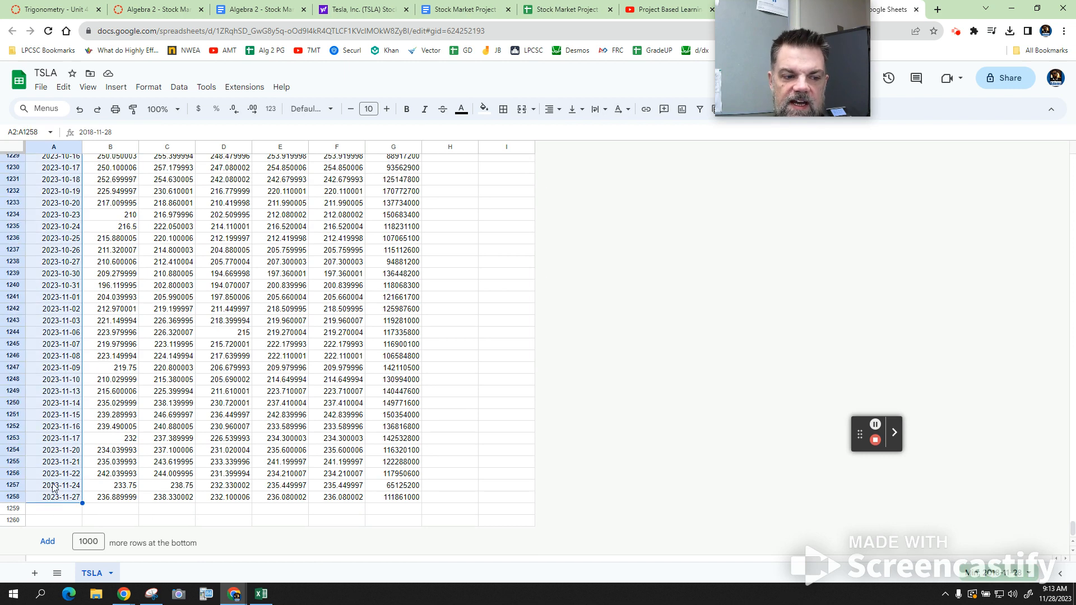
right_click(66, 465)
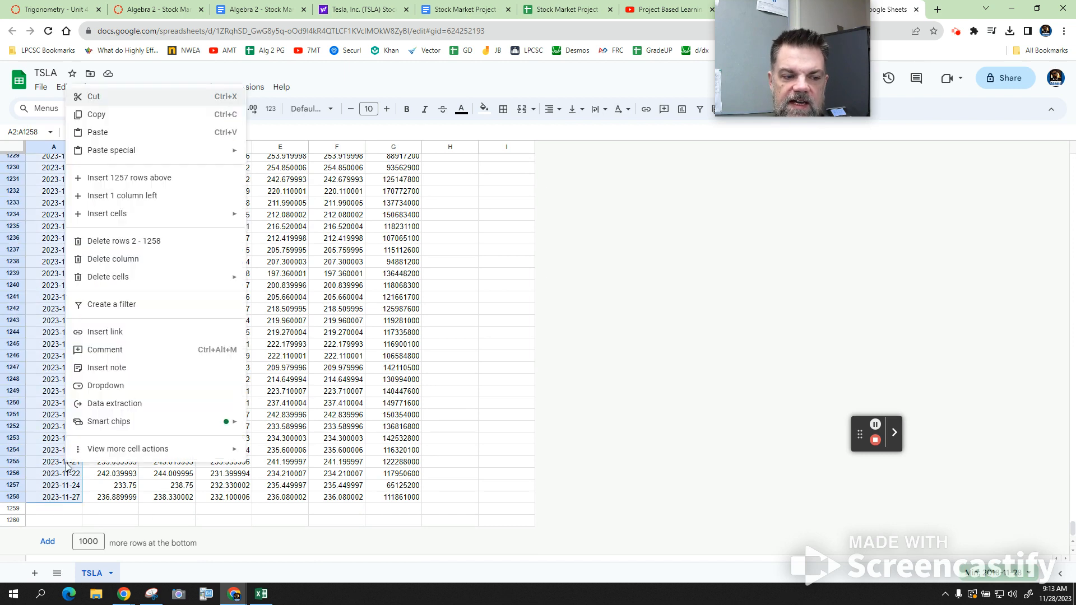
click(107, 116)
- Paste the copied dates into the Stock Market Project sheet starting at A2, and widen column A to fit them
click(554, 9)
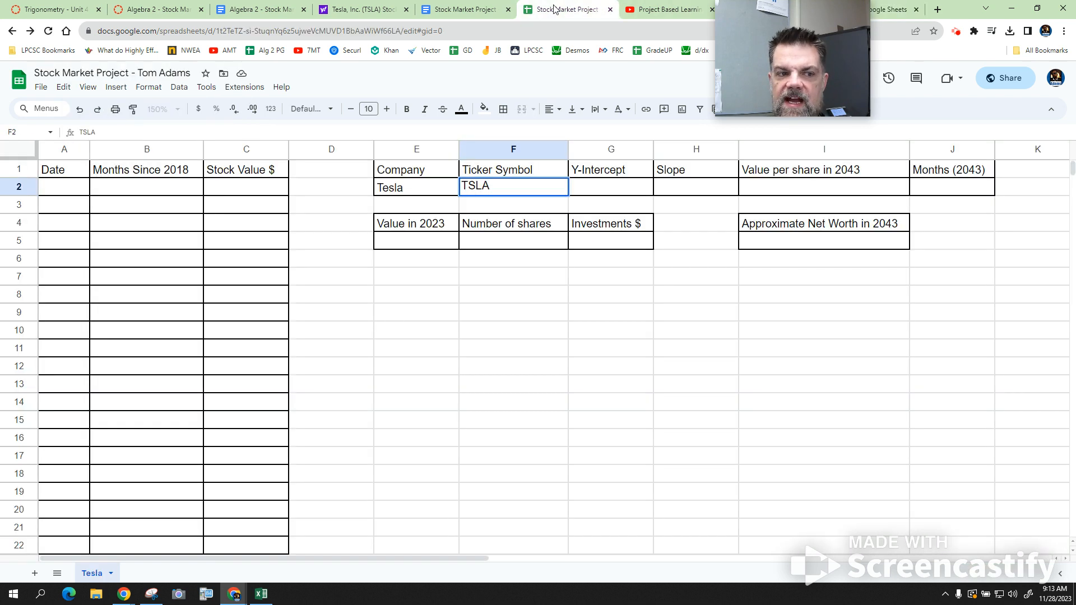
click(48, 187)
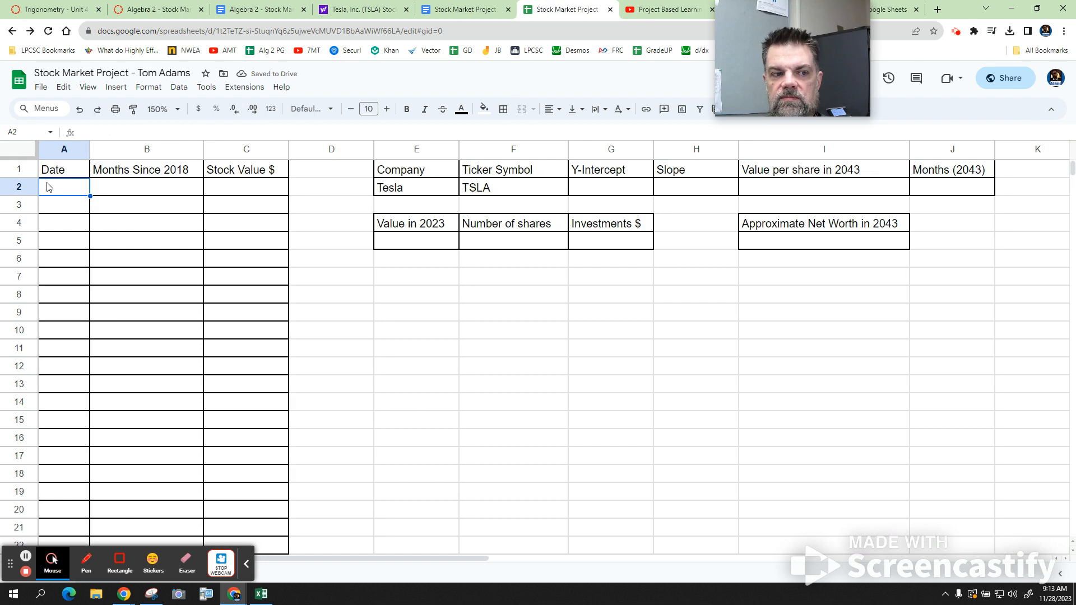
key(ctrl+v)
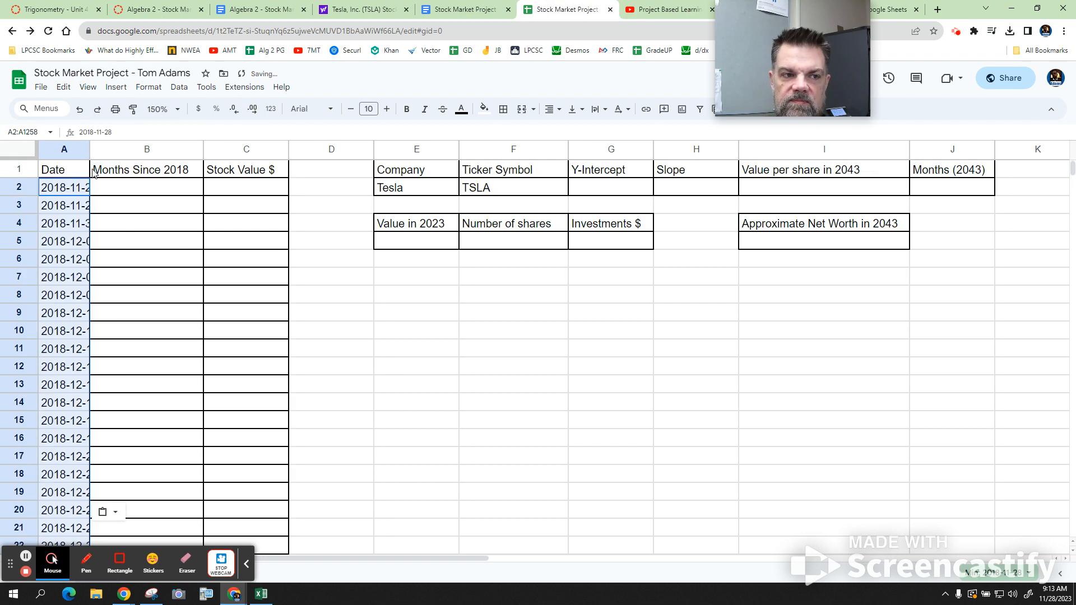
drag(91, 151, 120, 154)
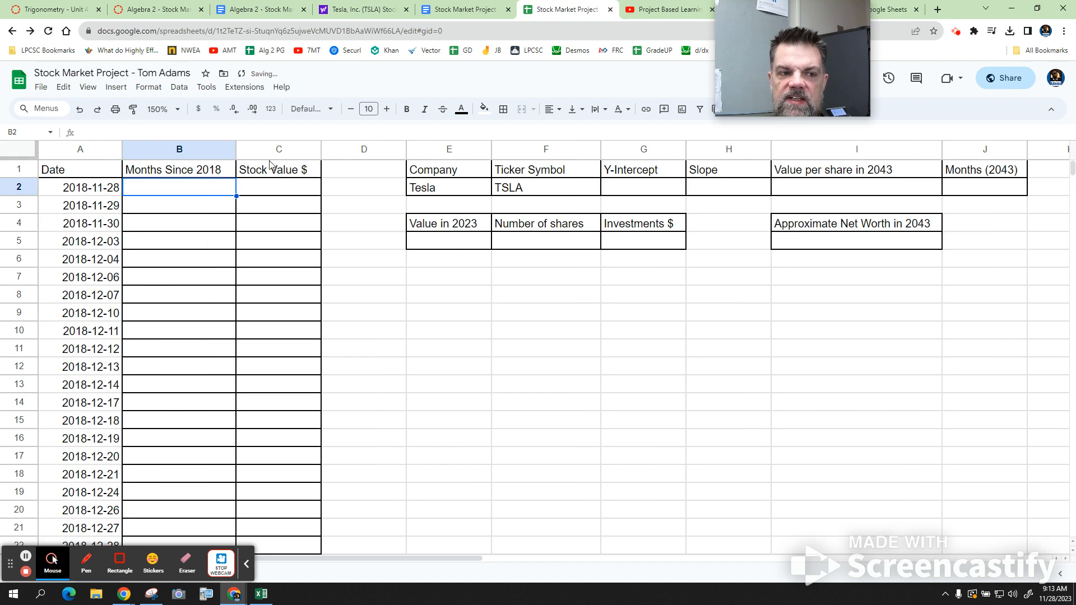
- Select C2 in the project sheet as the paste target, and copy the closing prices E2 through E1258 from the TSLA sheet
click(300, 191)
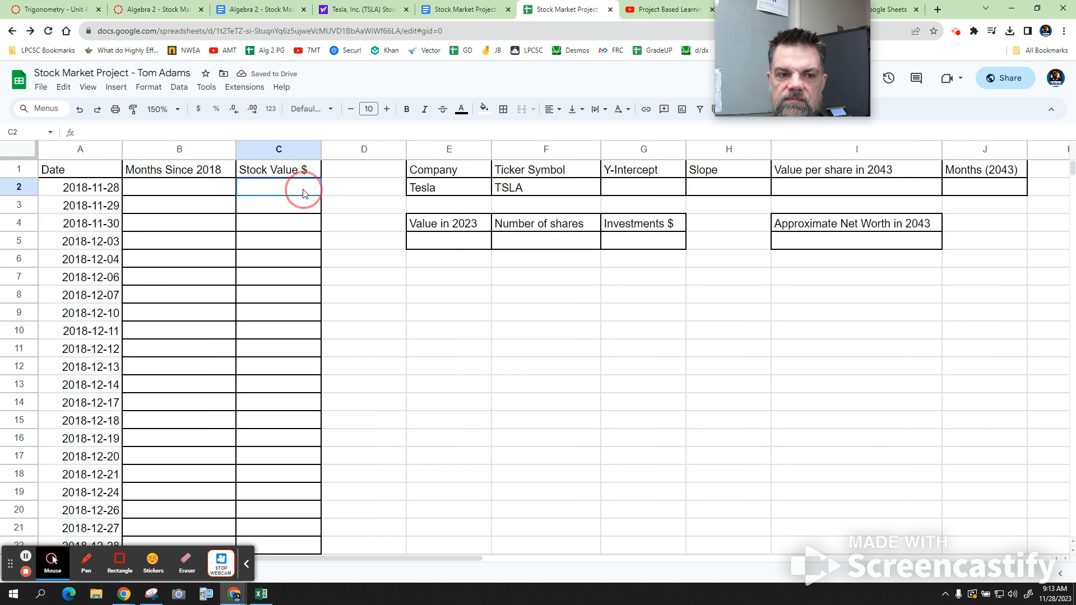
click(894, 9)
scroll(261, 175, up, 20)
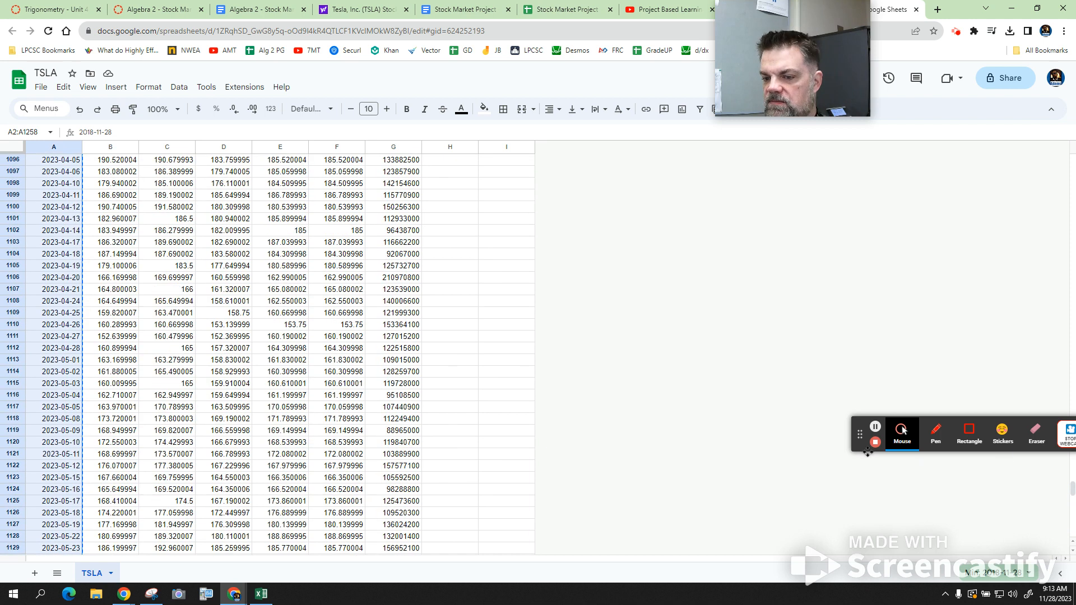
click(845, 433)
drag(860, 437, 713, 402)
drag(1072, 490, 1039, 98)
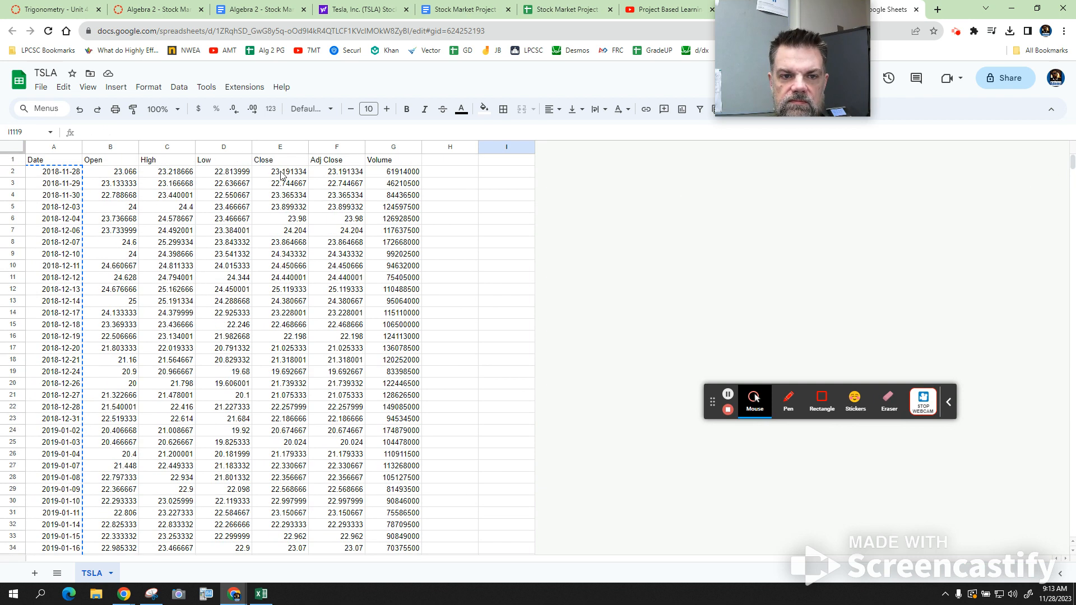
click(282, 176)
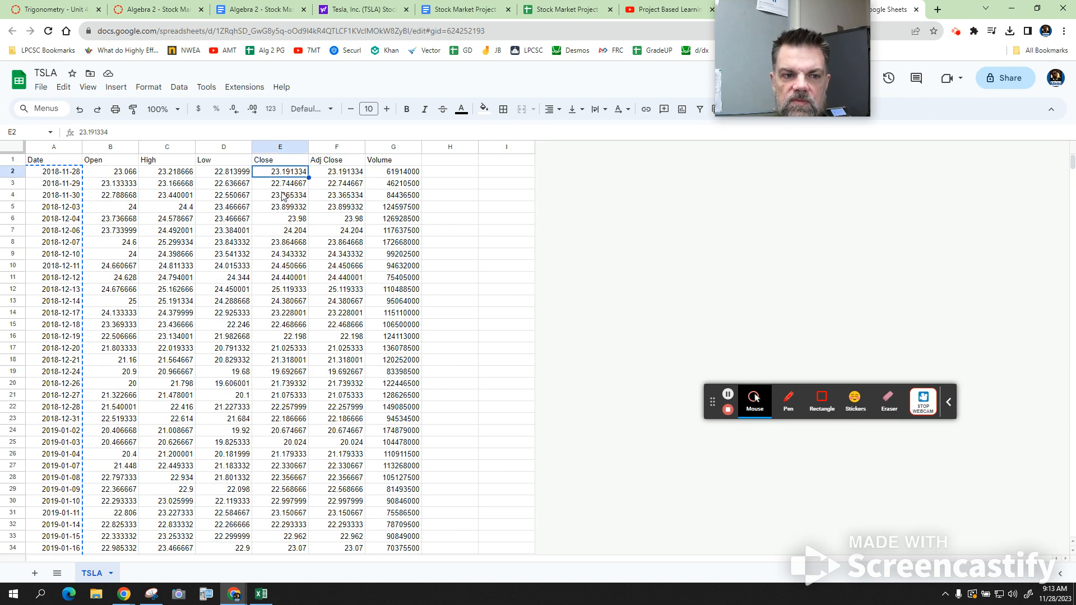
scroll(283, 196, down, 20)
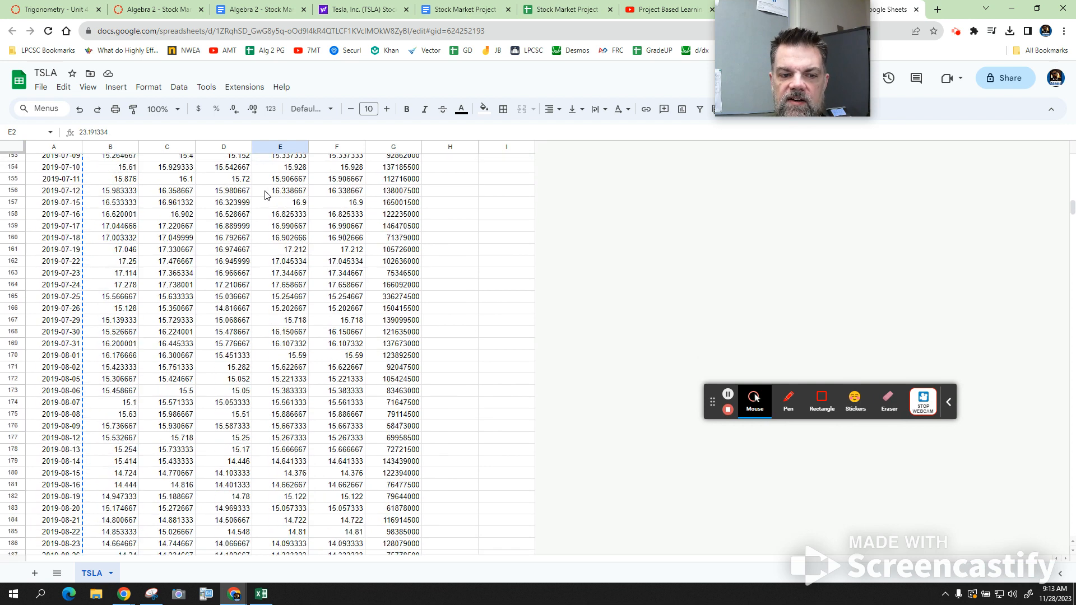
scroll(265, 195, down, 20)
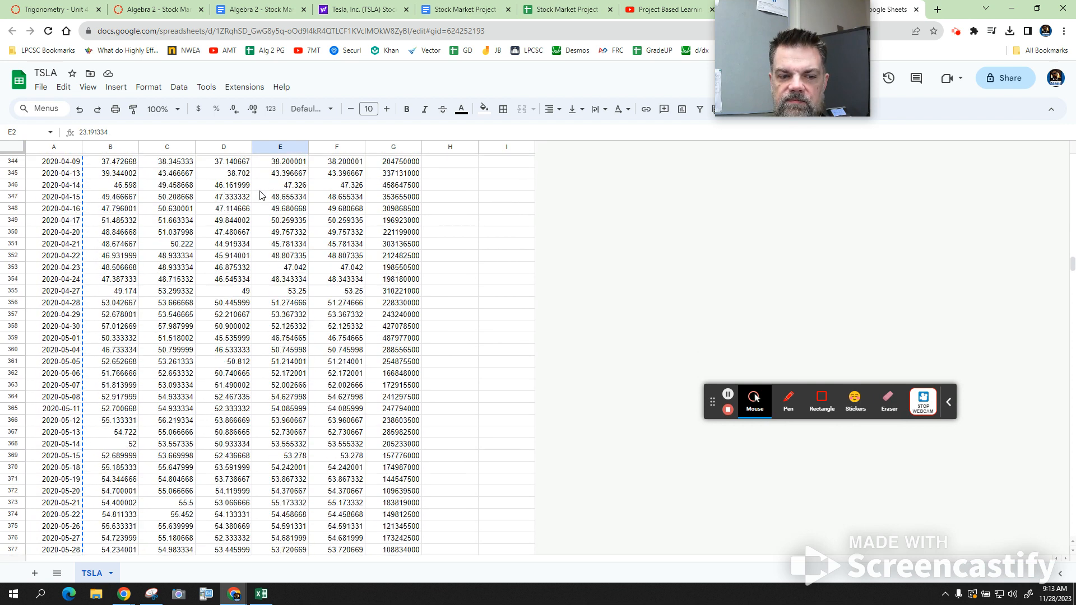
scroll(261, 194, down, 20)
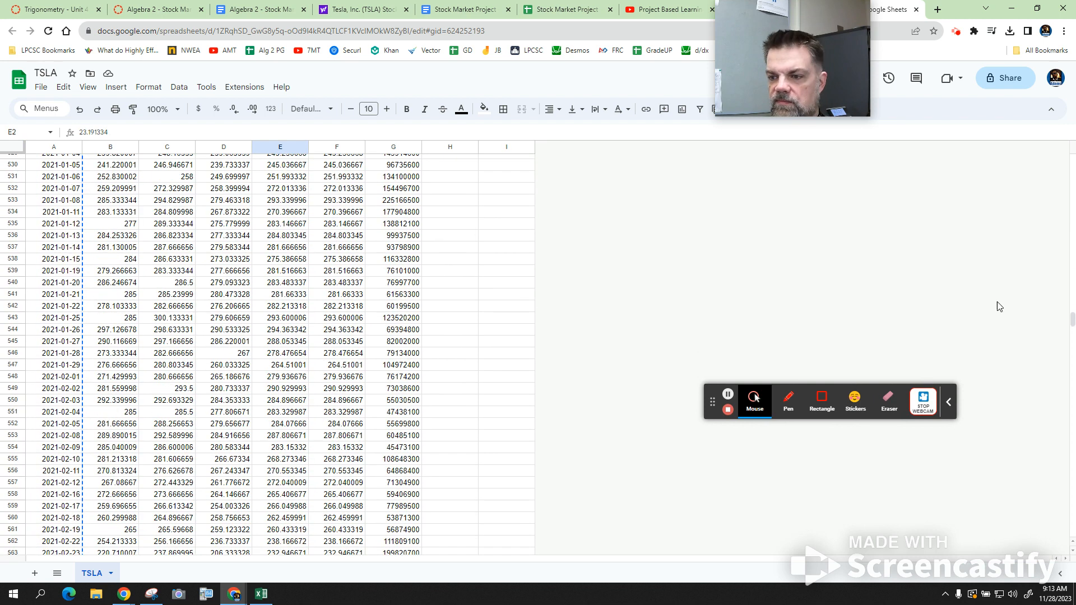
drag(1074, 322, 1071, 539)
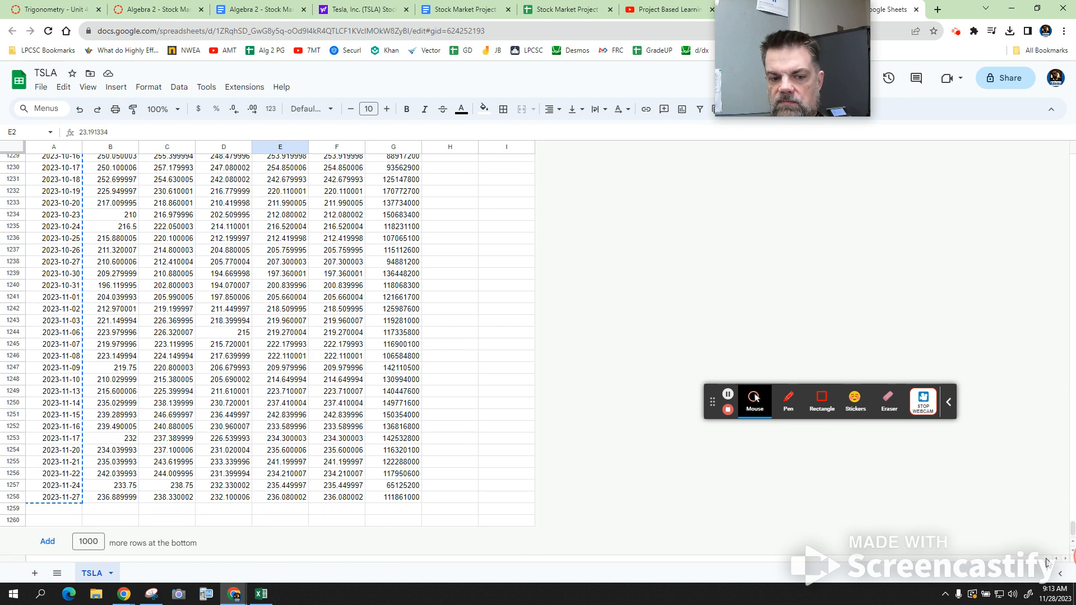
shift+click(297, 501)
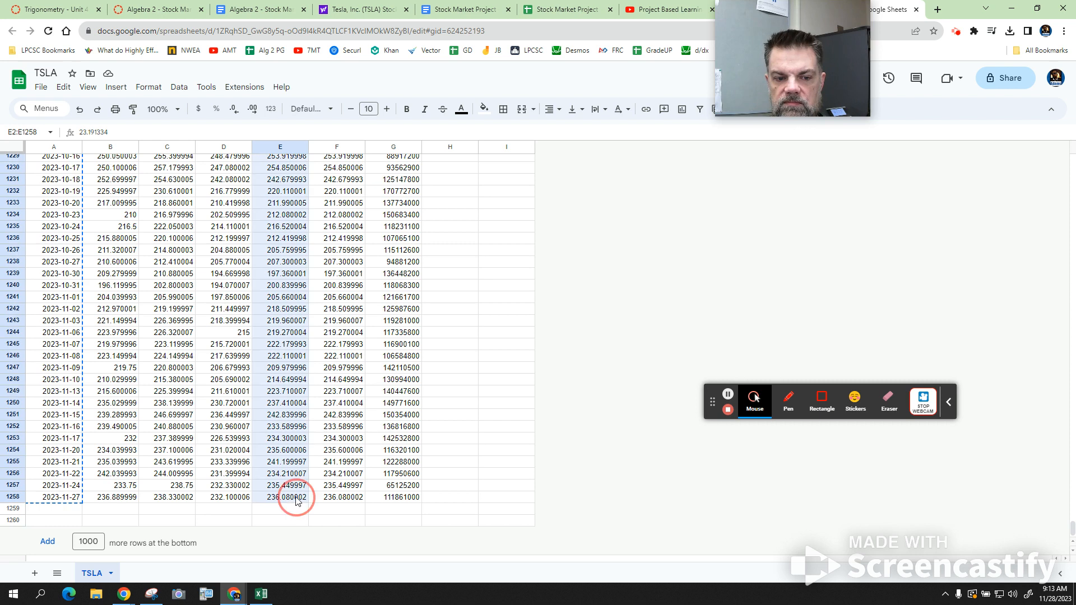
key(ctrl+c)
- Paste the closing prices into the project's Stock Value $ column from C2, and apply the Date number format to column A
click(604, 8)
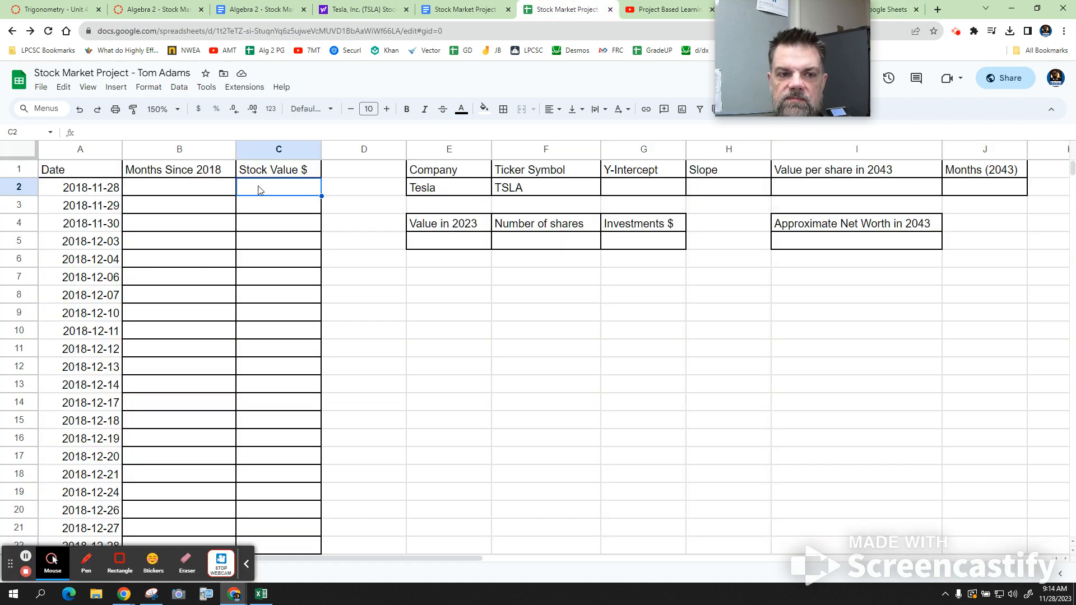
key(ctrl+v)
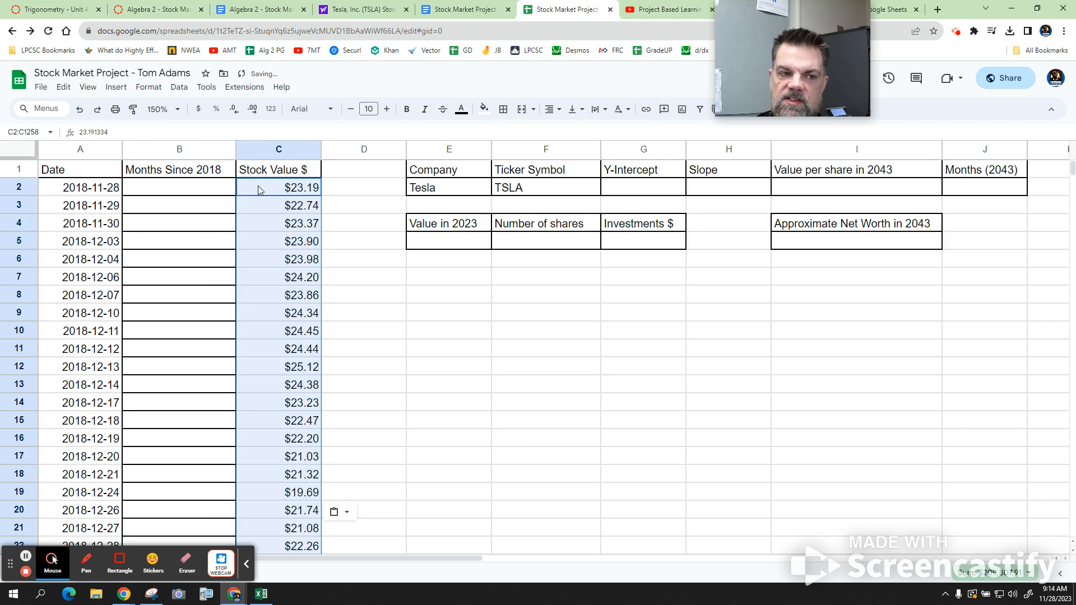
click(76, 148)
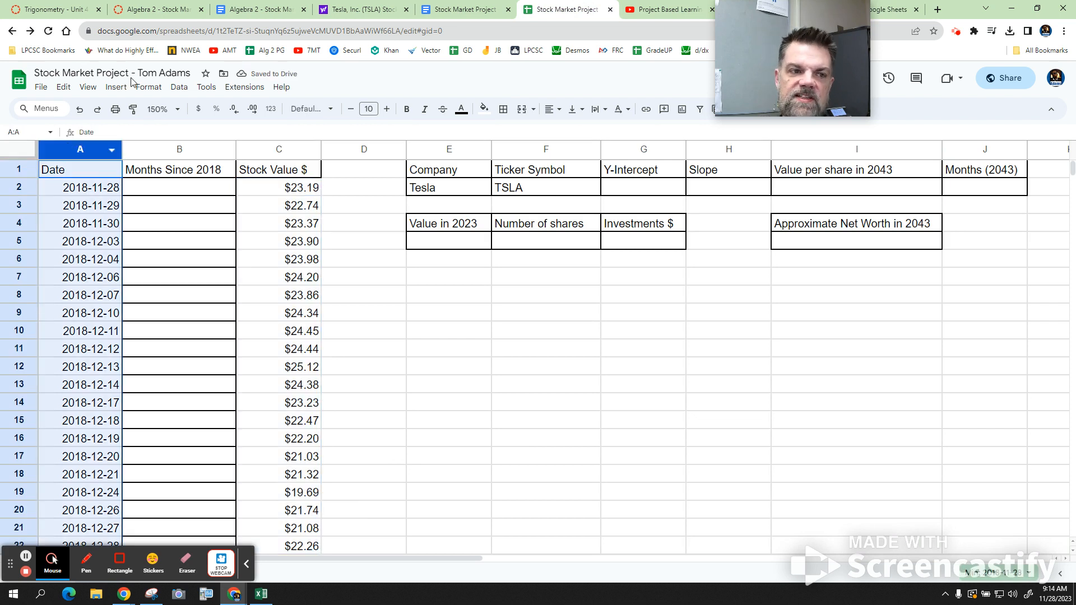
click(147, 89)
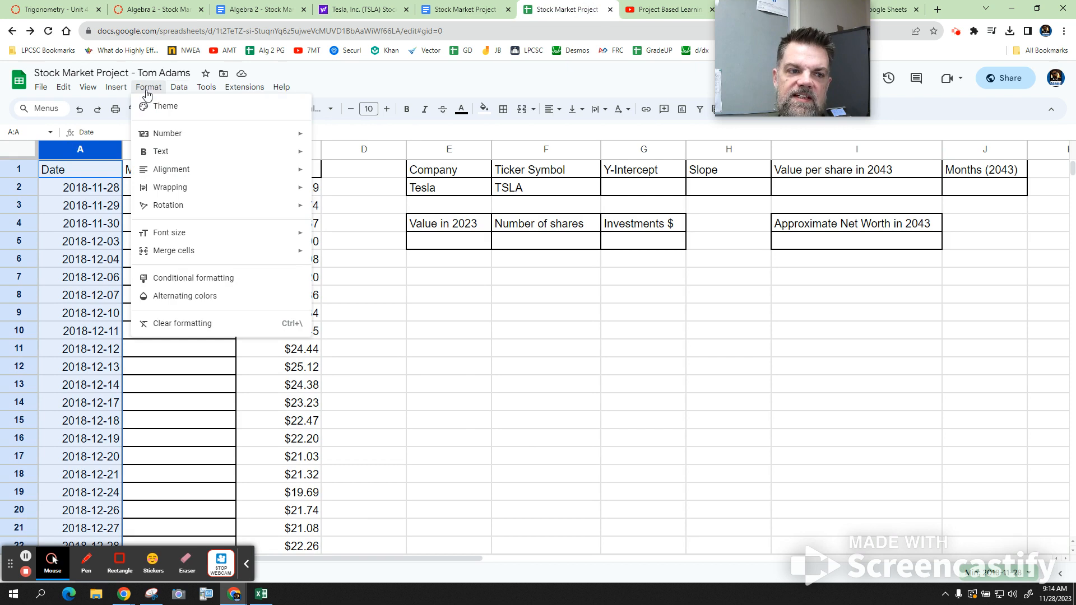
mouse_move(185, 140)
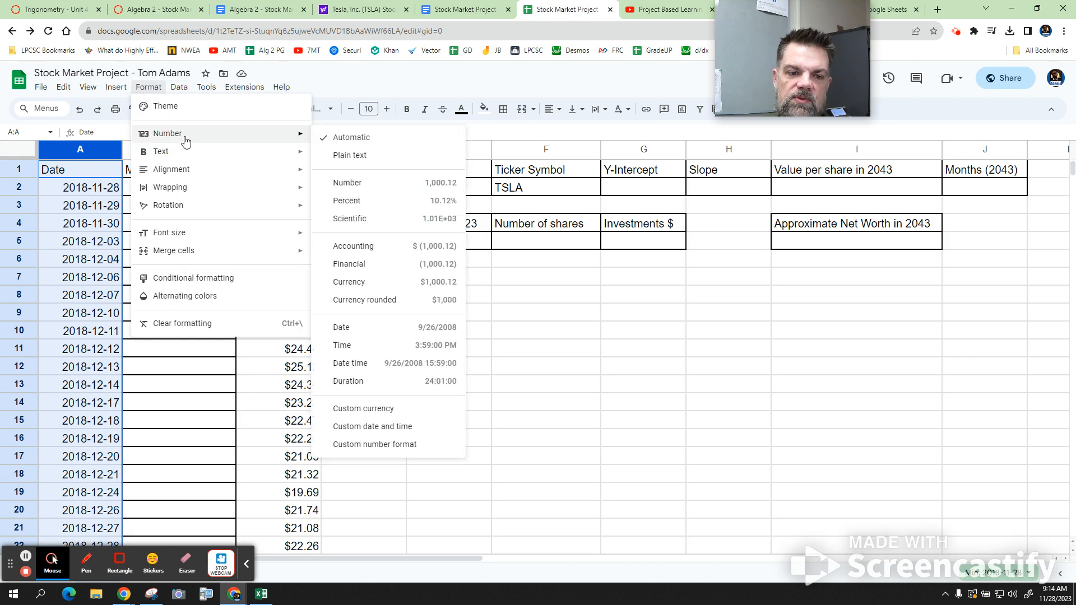
click(411, 335)
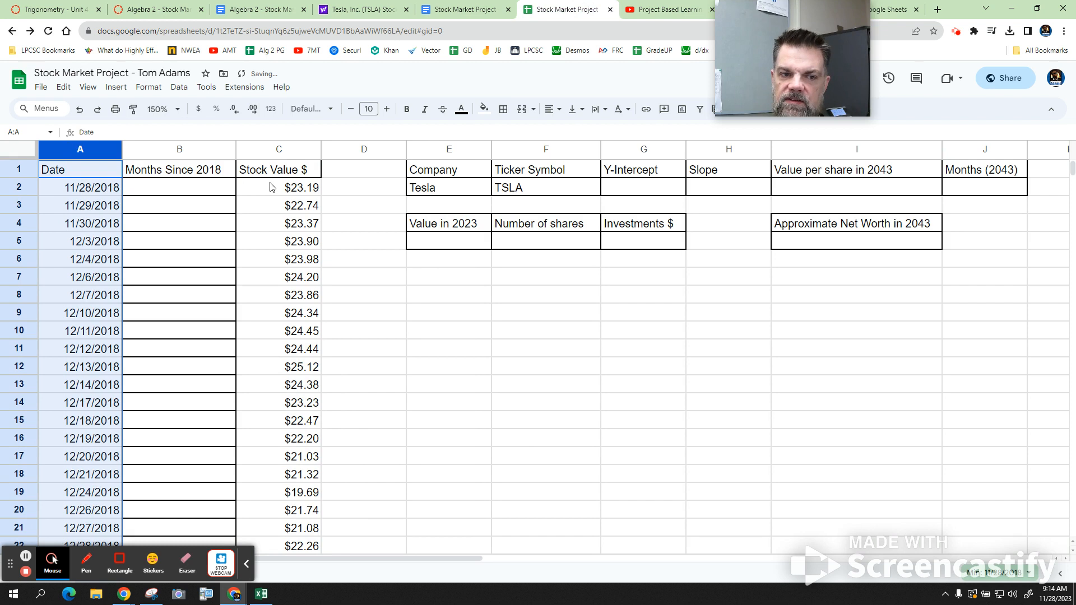
- Enter the numbers 0 through 8 in cells B2 to B10 of the Months Since 2018 column
click(216, 189)
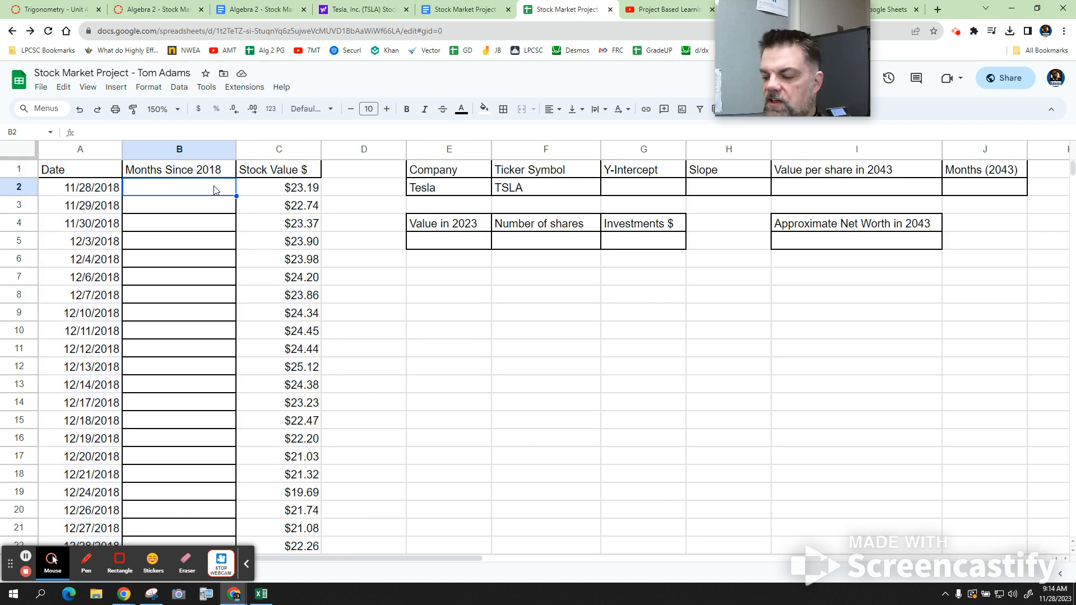
text(0)
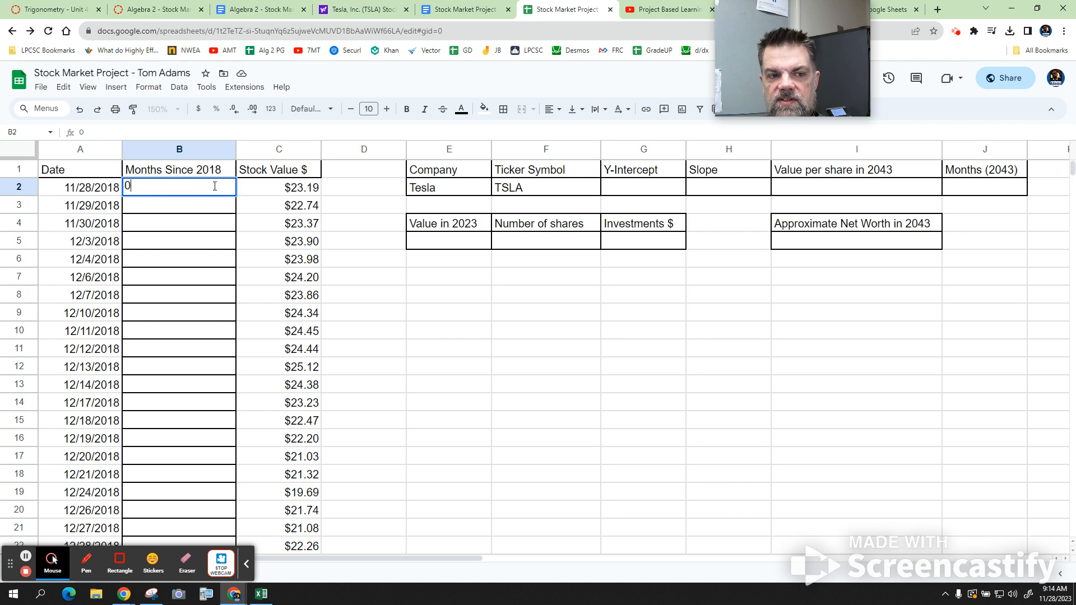
key(Return)
text(1)
key(Return)
text(2)
key(Return)
text(3)
key(Return)
text(4)
key(Return)
text(5)
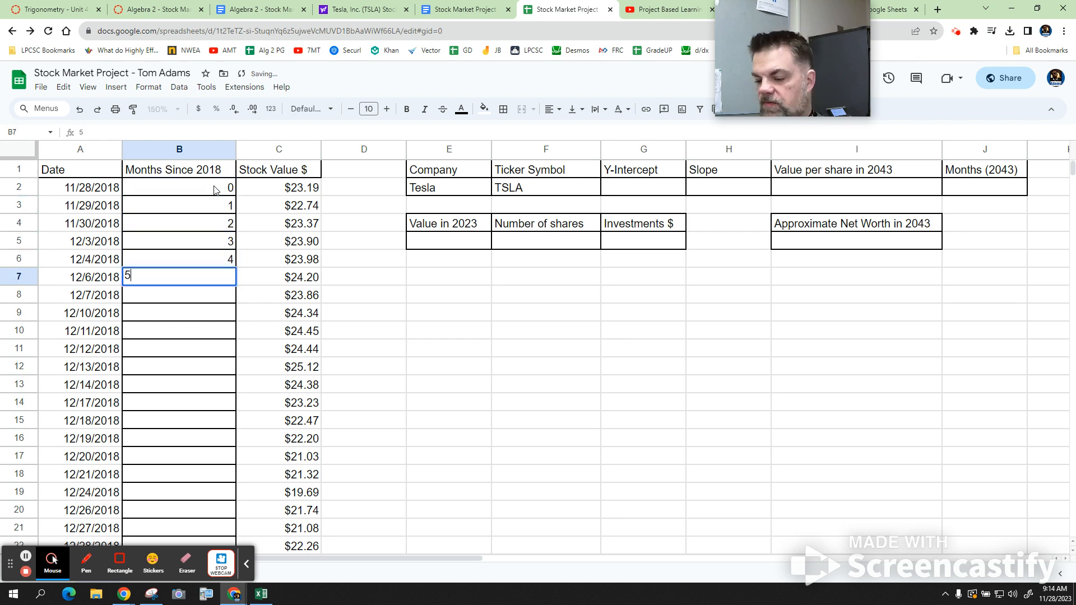
key(Return)
text(6)
key(Return)
text(7)
key(Return)
text(8)
key(Return)
key(Down)
key(Down)
key(Down)
key(Up)
key(Up)
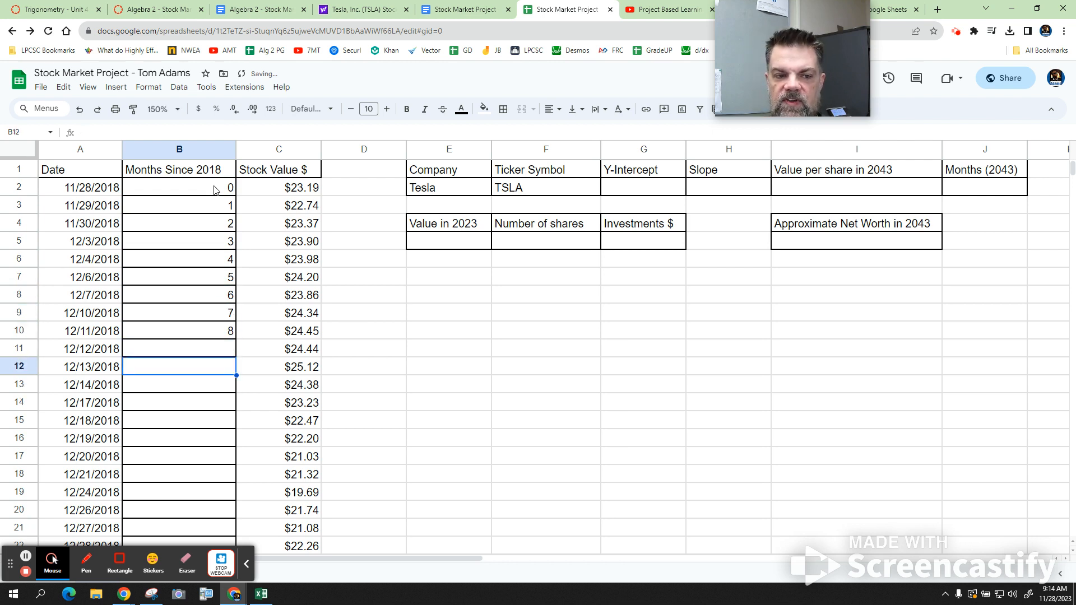
key(Up)
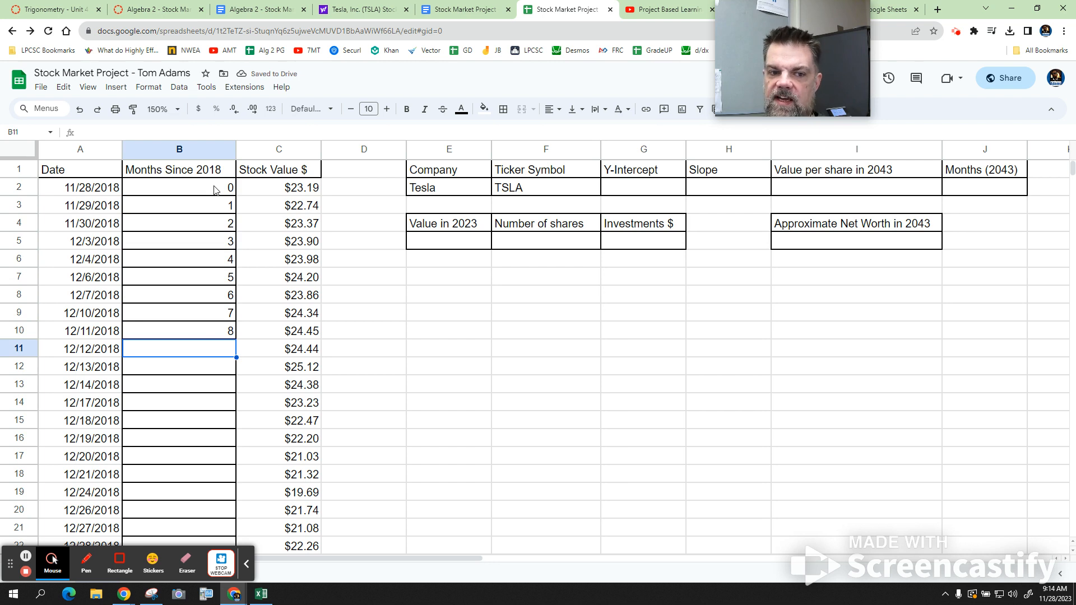
- Fill the value 8 from B10 down through B15 in the Months Since 2018 column
click(247, 563)
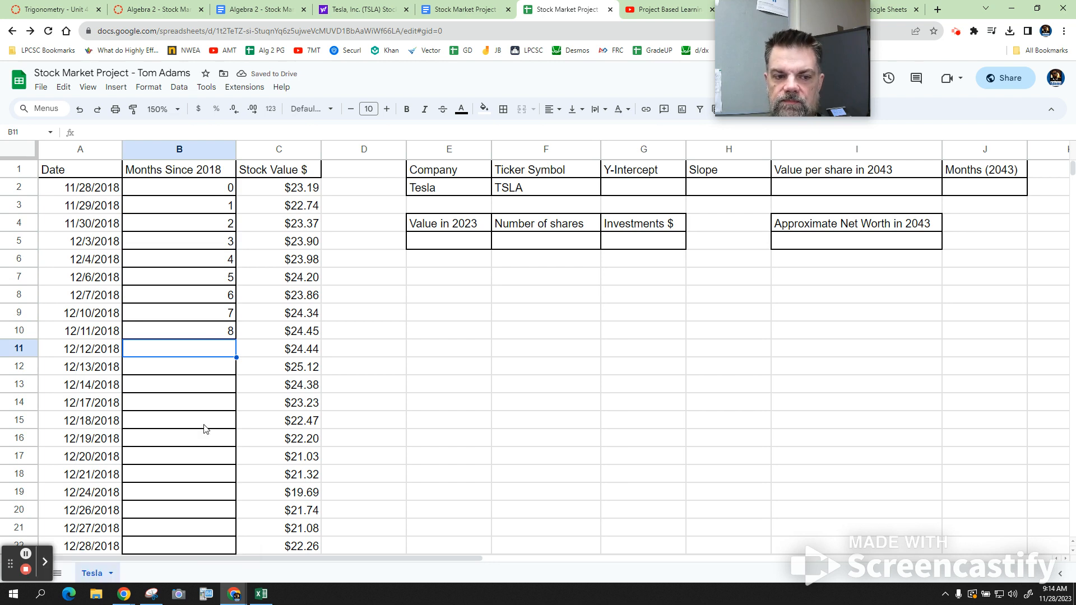
click(232, 335)
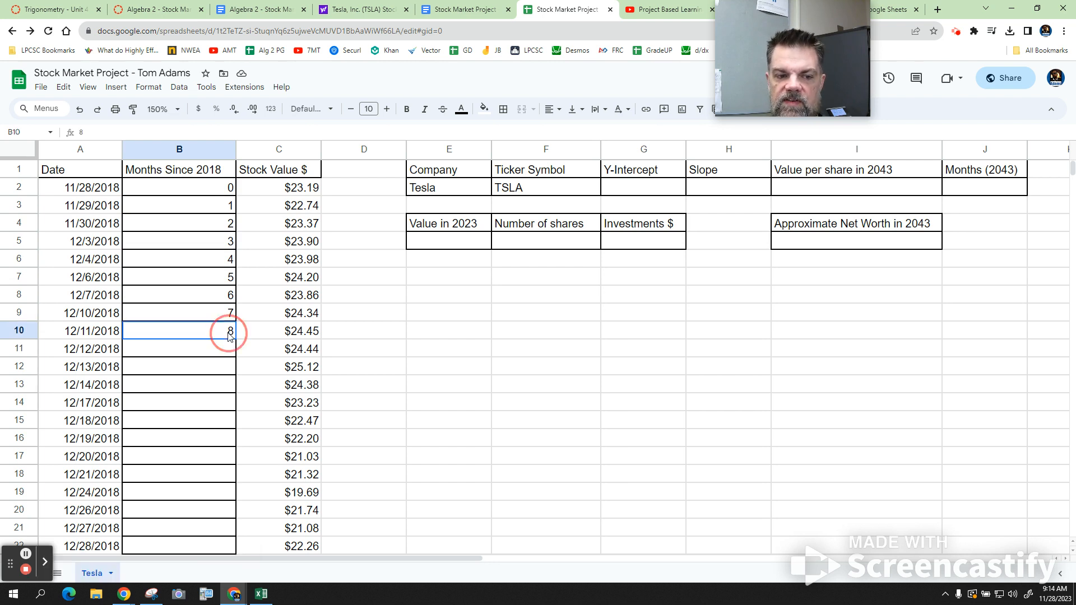
drag(236, 340, 227, 424)
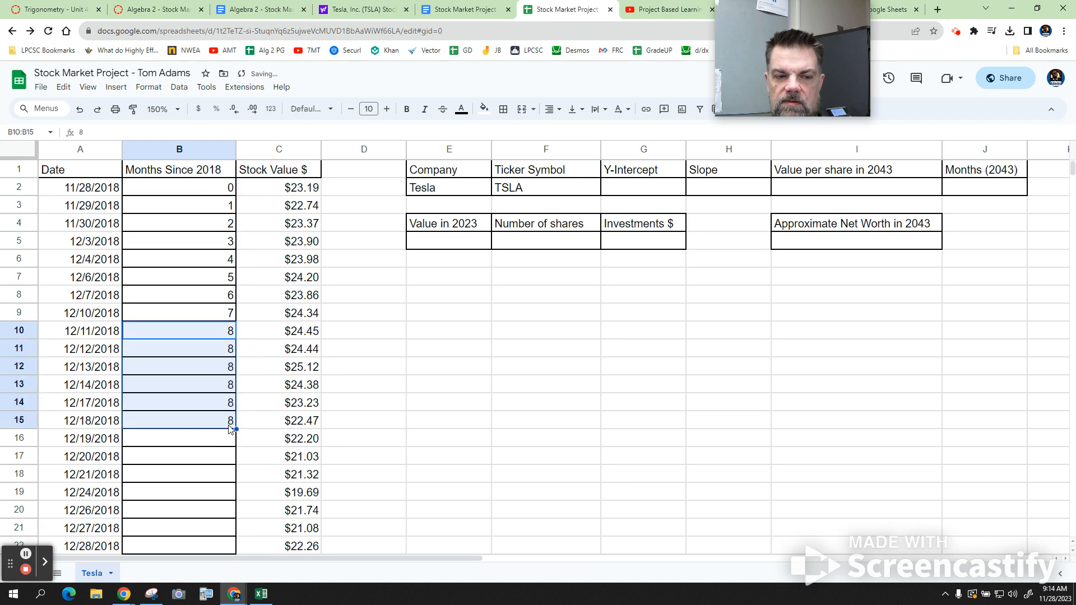
- Undo the fill of the value 8 below B10 and select B11 in the Months Since 2018 column
key(ctrl+z)
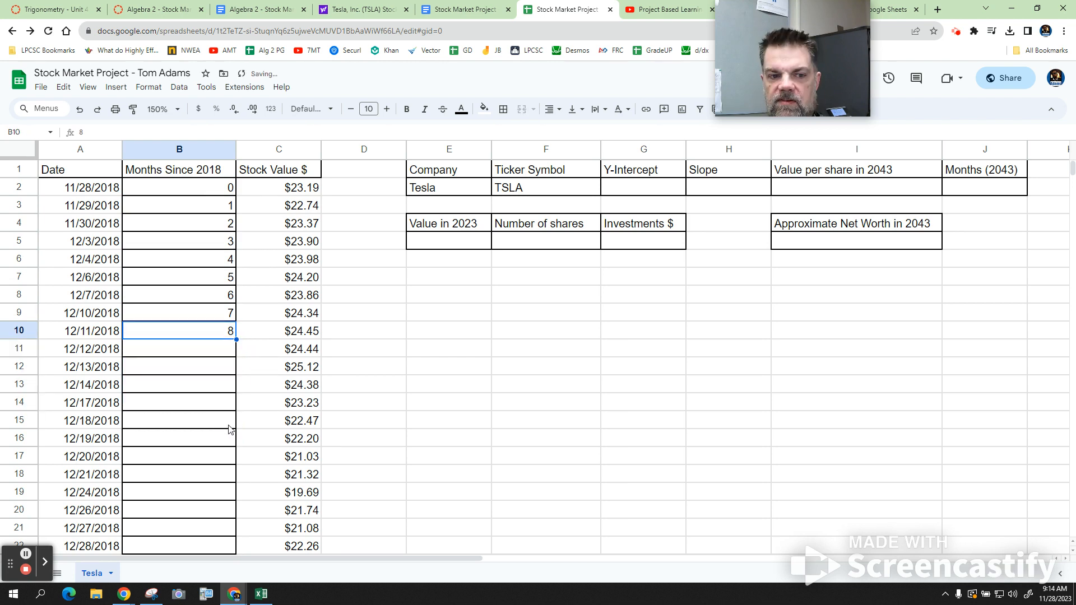
click(226, 352)
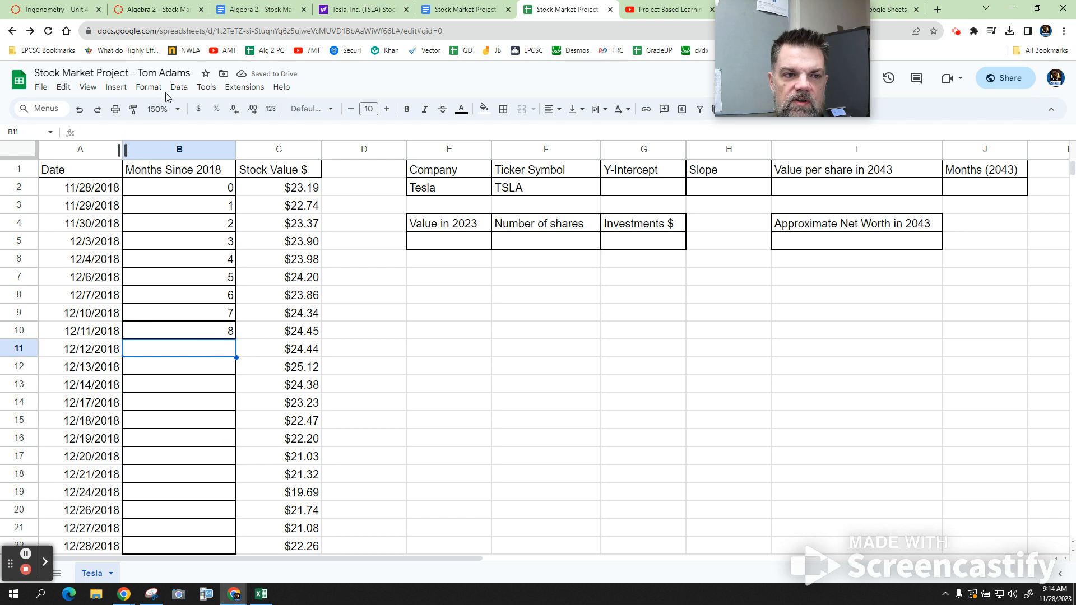
click(149, 87)
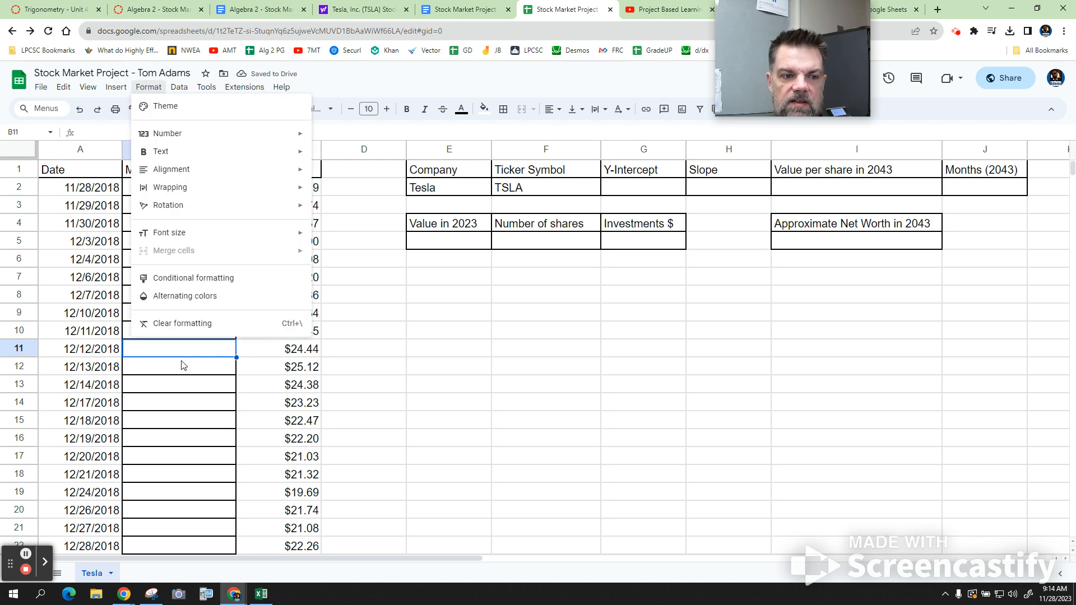
click(463, 382)
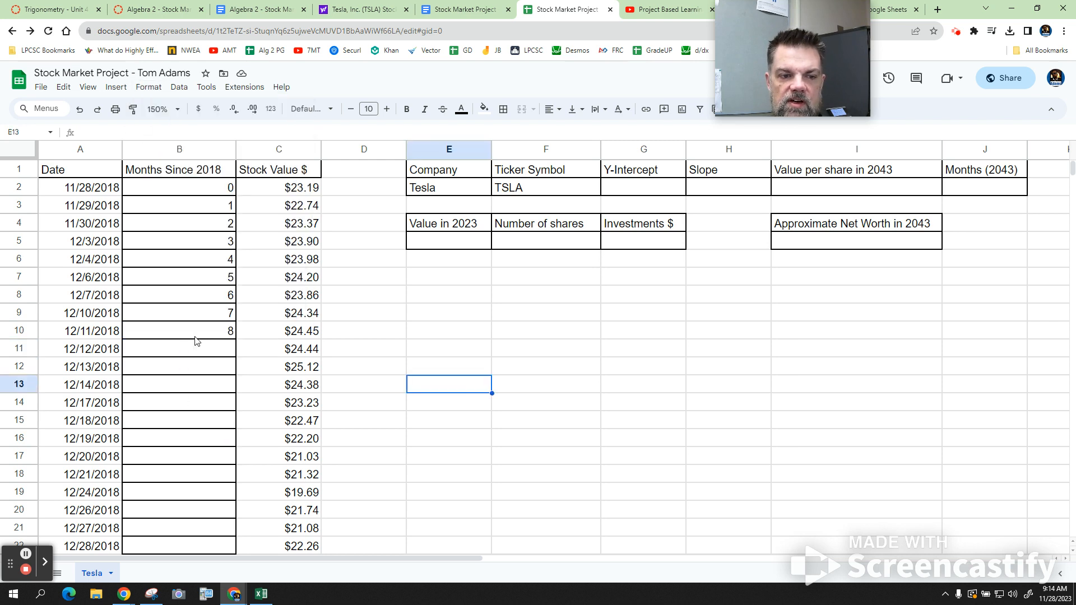
click(196, 336)
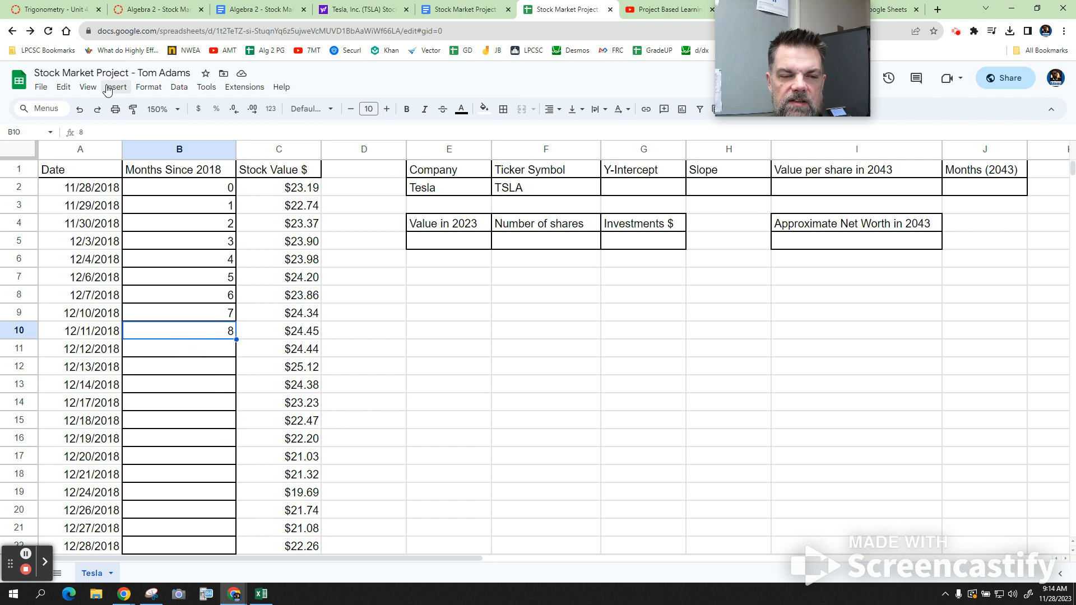
right_click(220, 338)
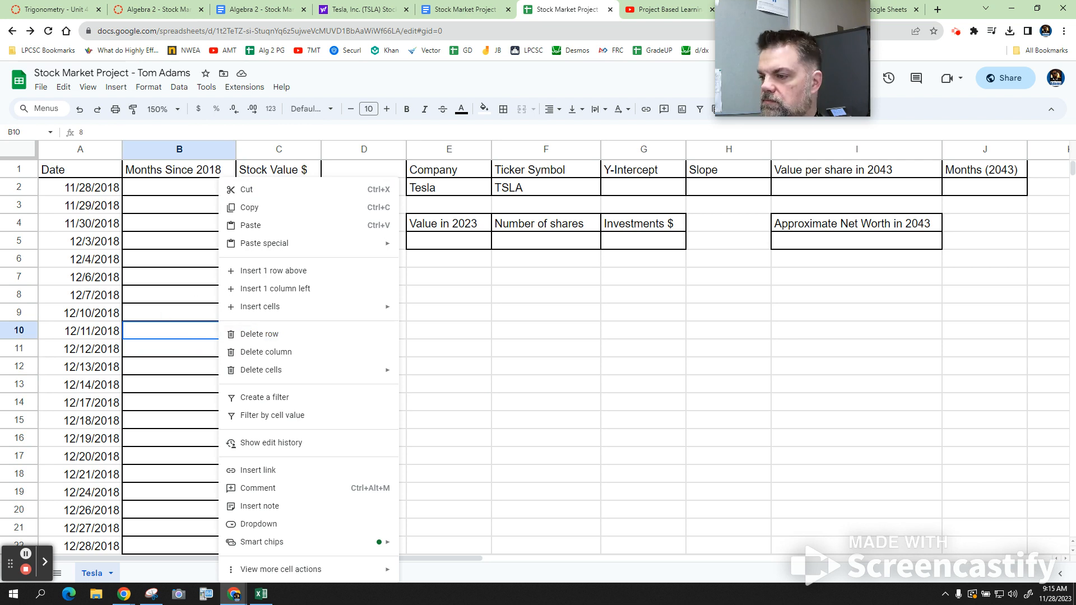
key(Escape)
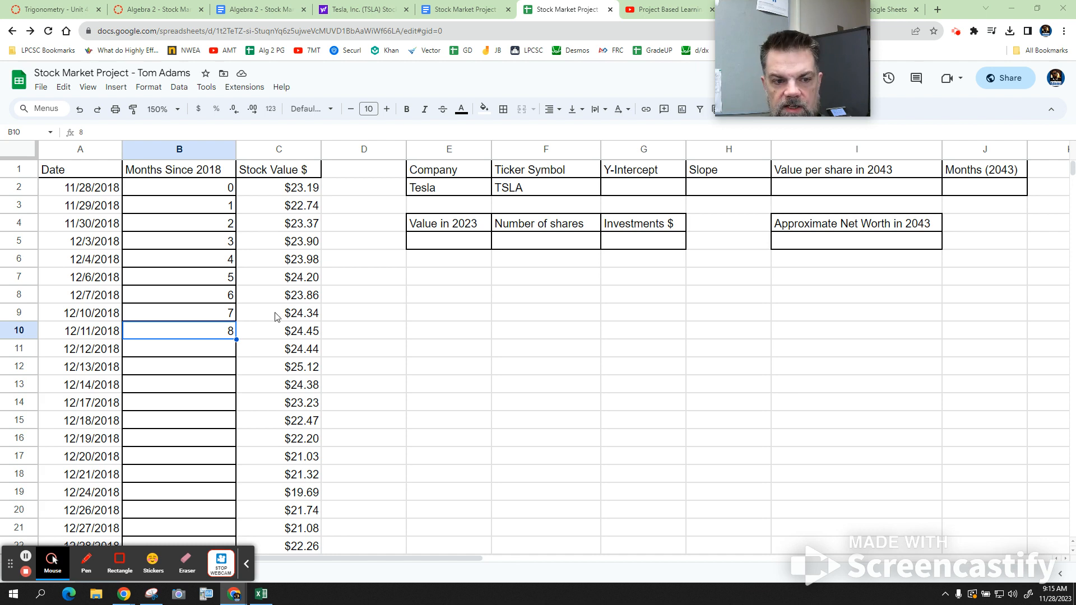
- Try filling the Months Since 2018 column from B9 down through B14, and undo the fill
click(227, 309)
drag(237, 321, 232, 408)
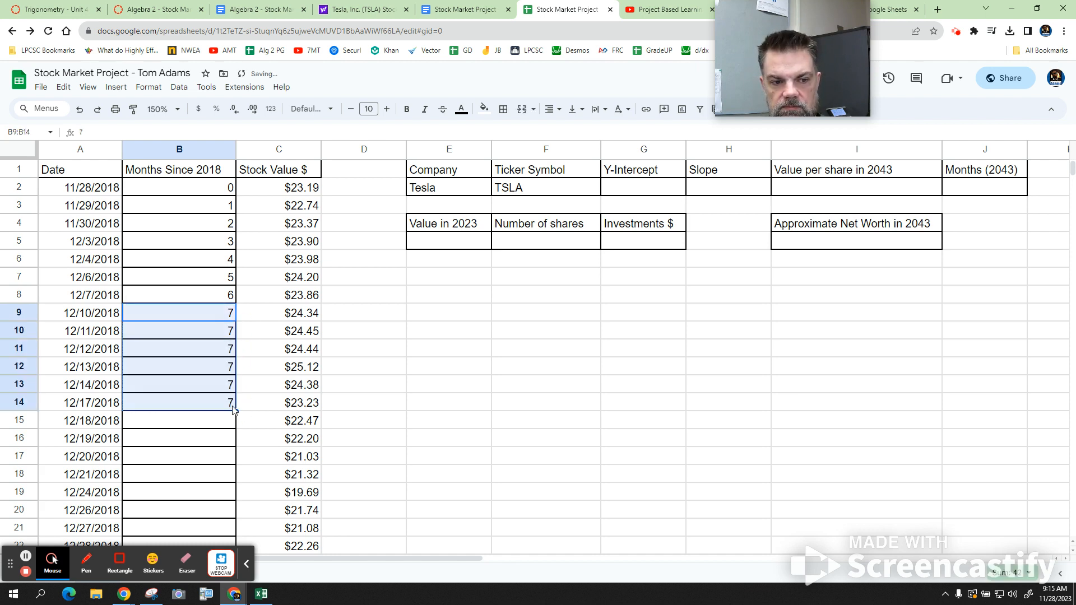
key(ctrl+z)
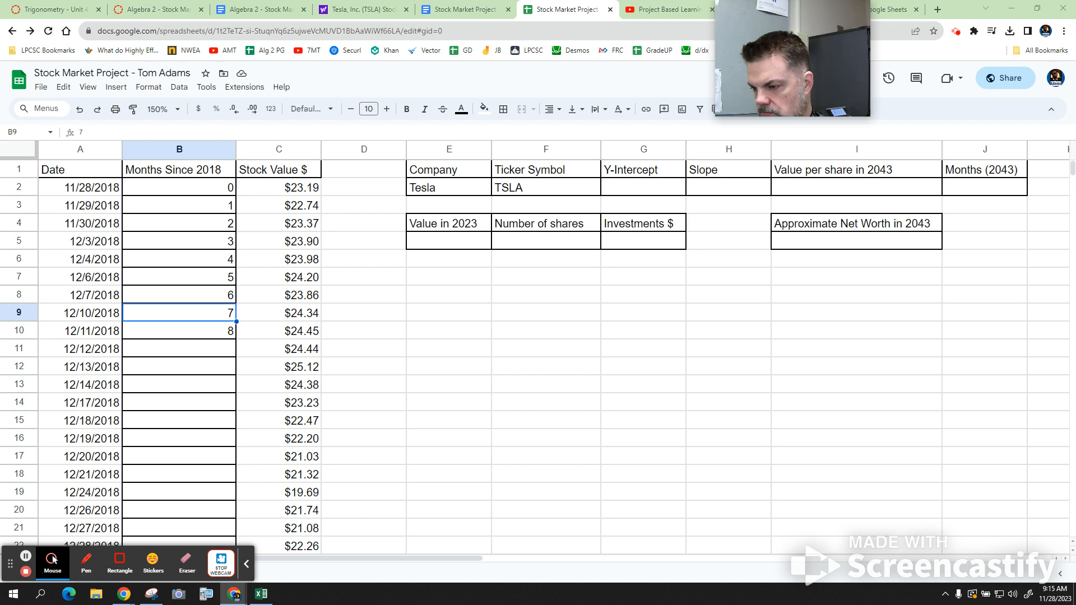
- Check which autocomplete options are enabled for the spreadsheet
click(214, 334)
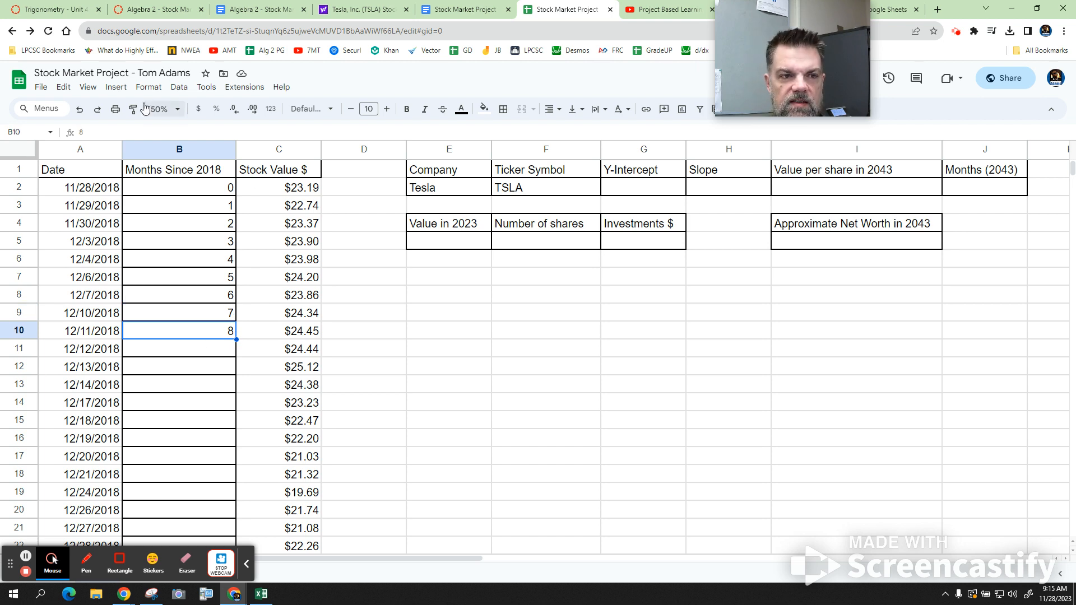
click(207, 92)
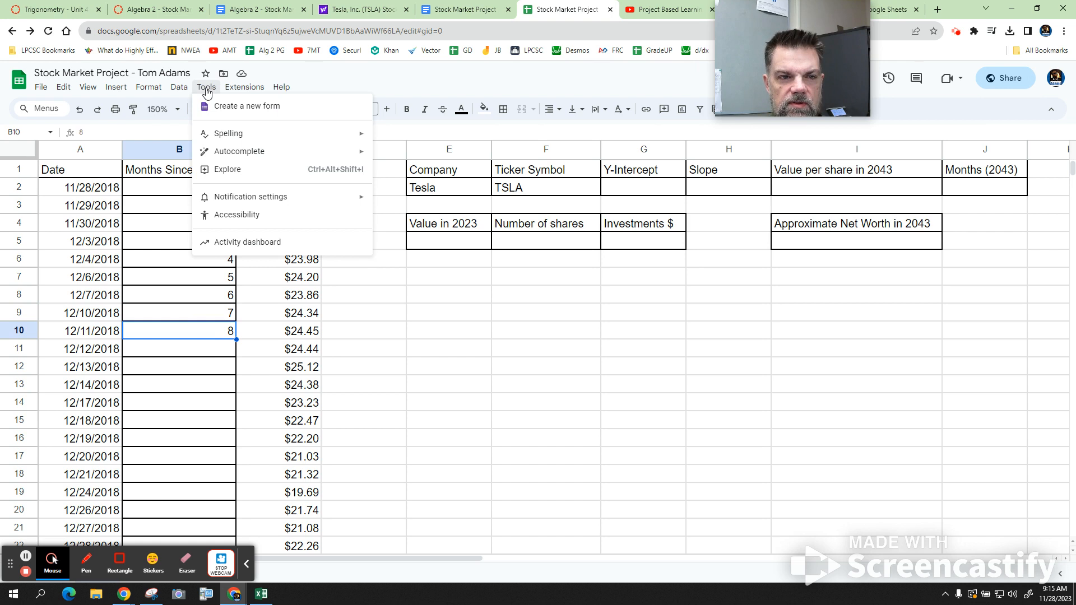
mouse_move(261, 157)
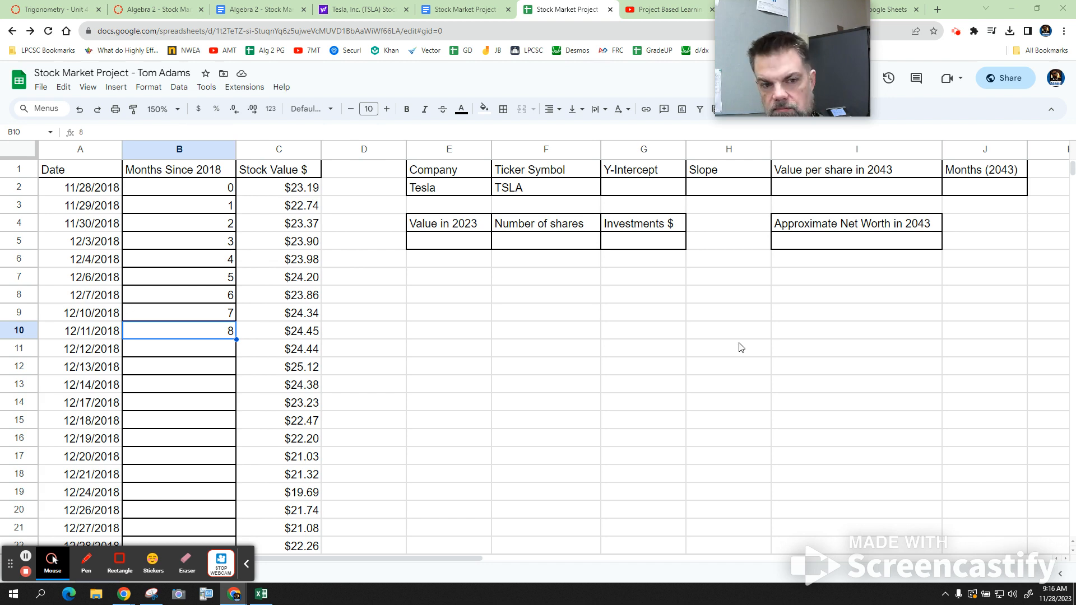
click(223, 355)
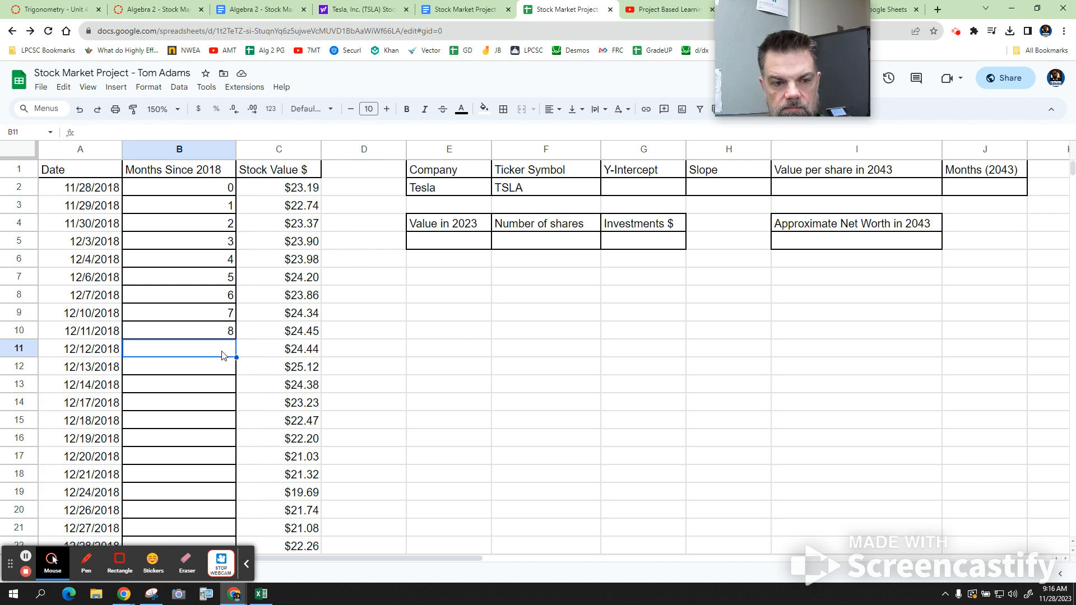
click(207, 88)
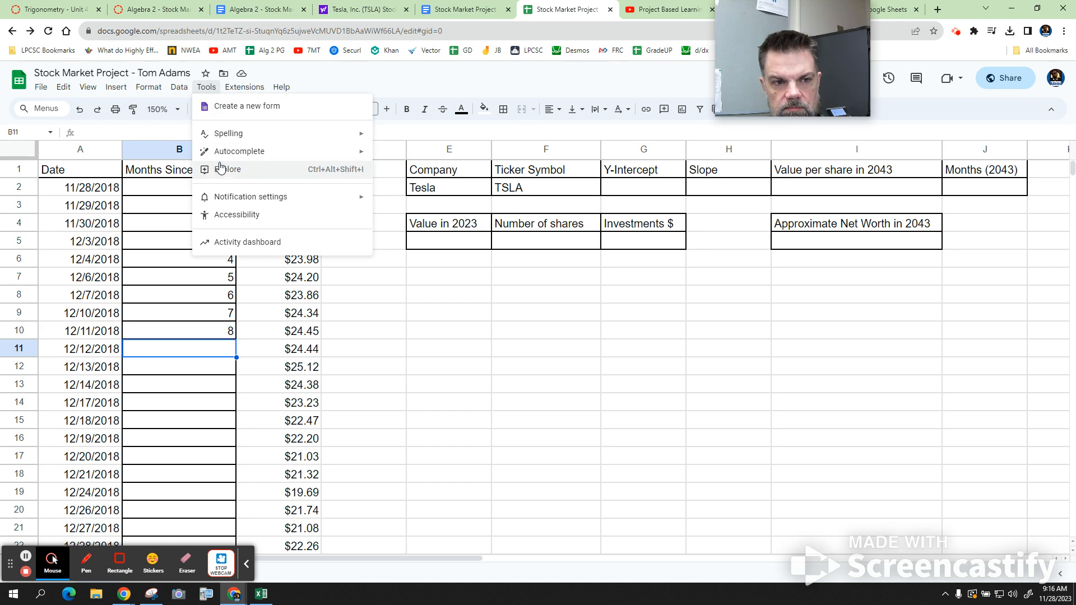
mouse_move(225, 156)
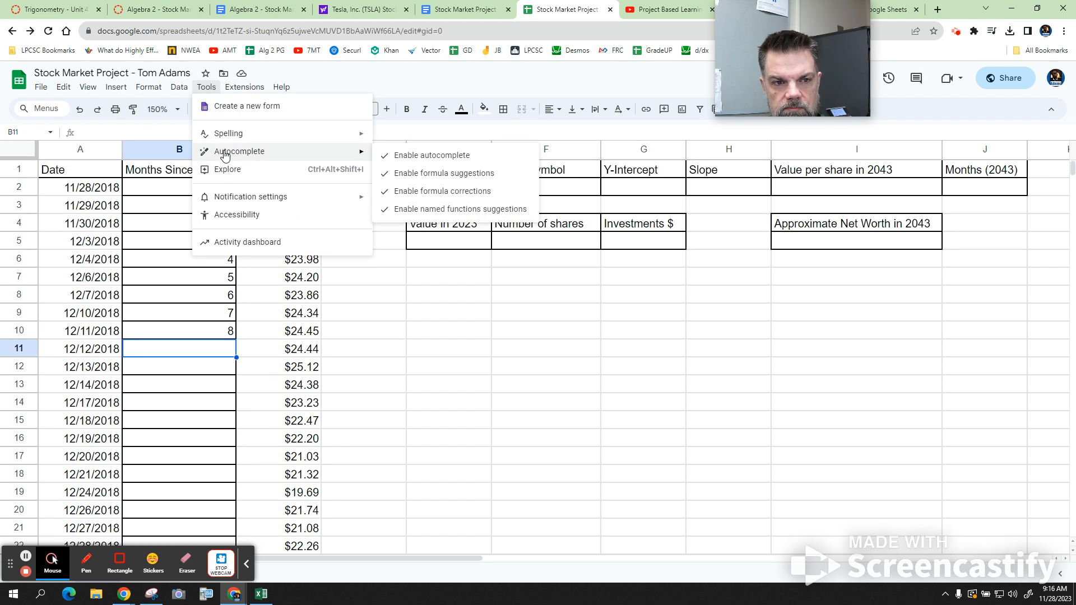
- Enter 9 in cell B11 of the Months Since 2018 column
click(163, 353)
text(9)
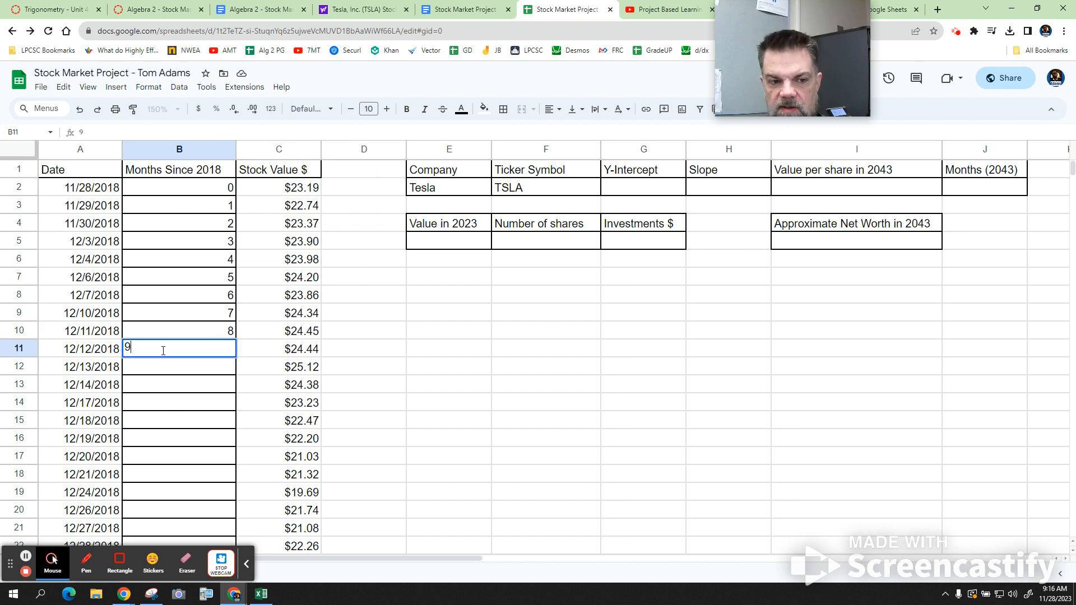
key(Return)
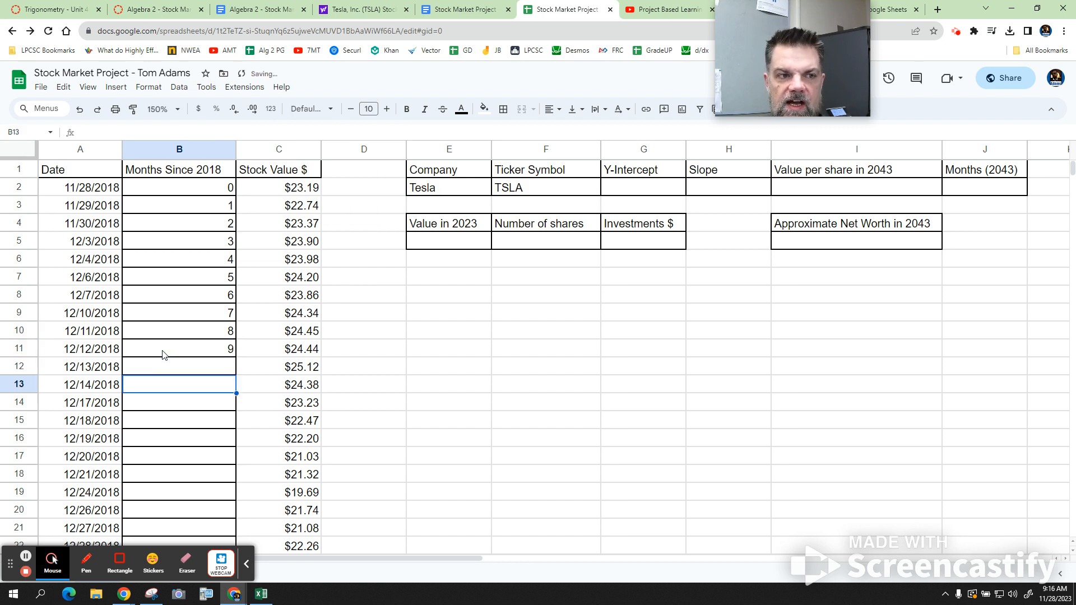
click(115, 87)
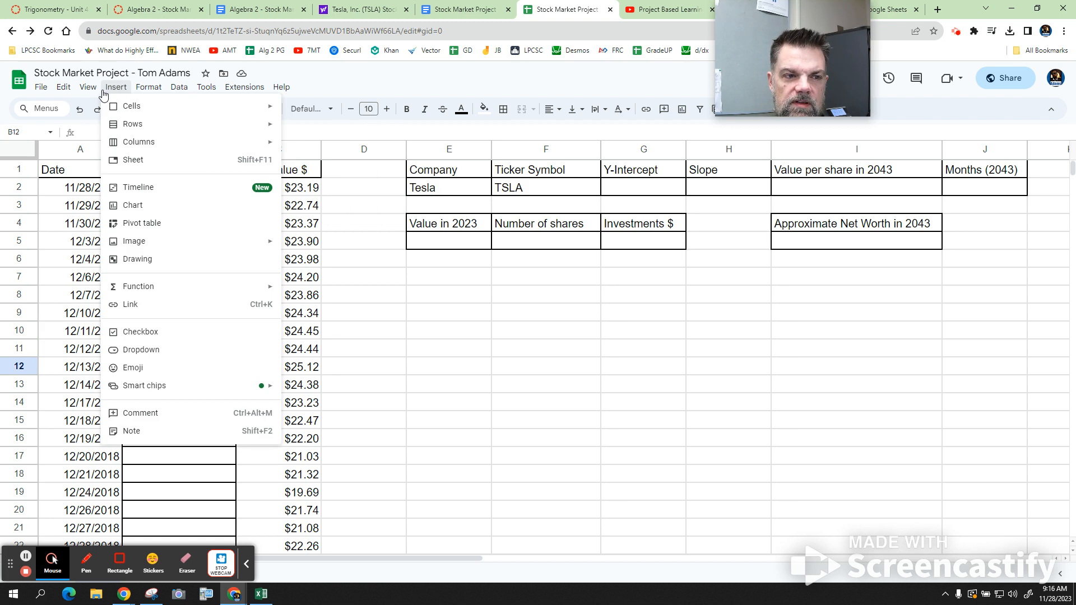
click(376, 80)
mouse_move(767, 95)
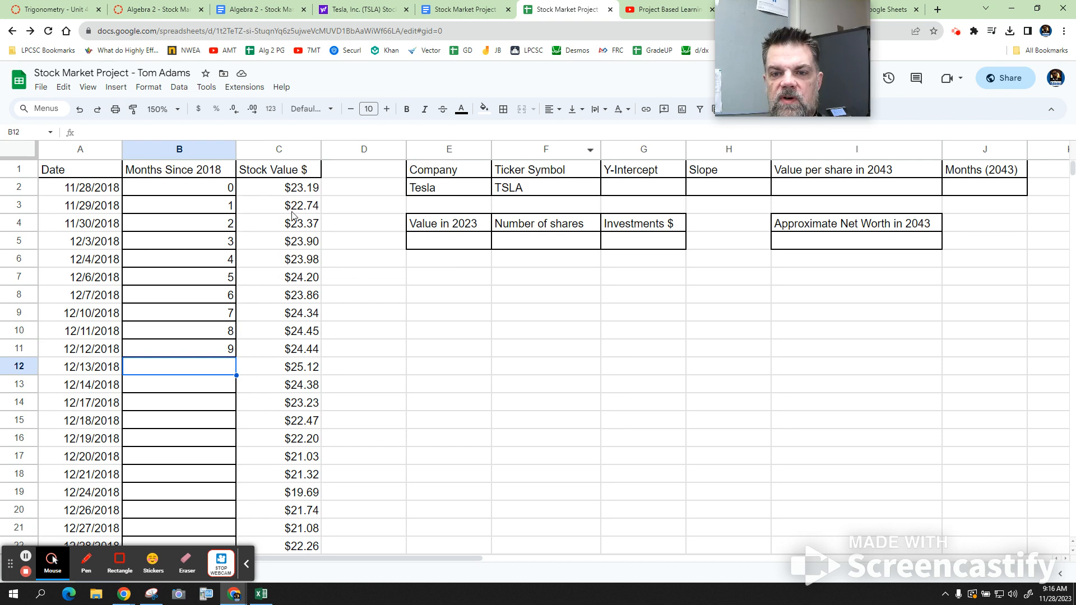
scroll(217, 321, down, 20)
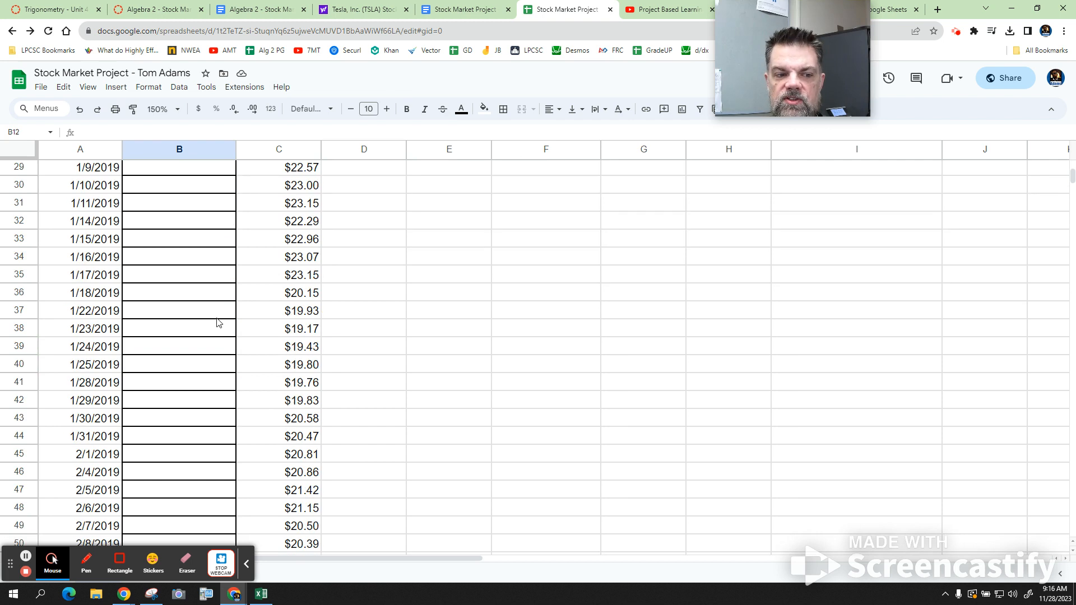
scroll(217, 321, down, 20)
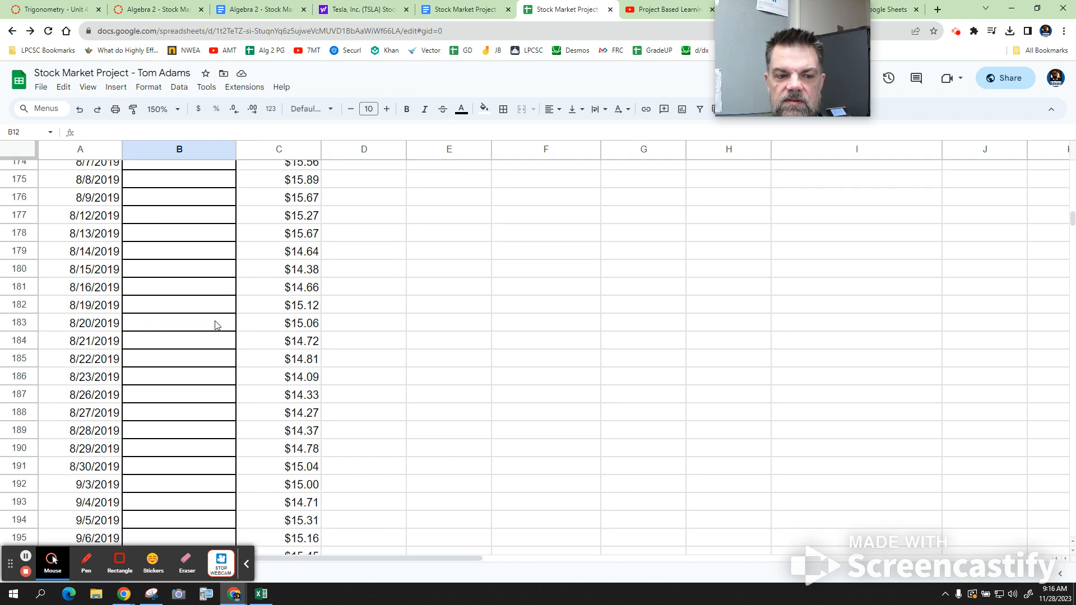